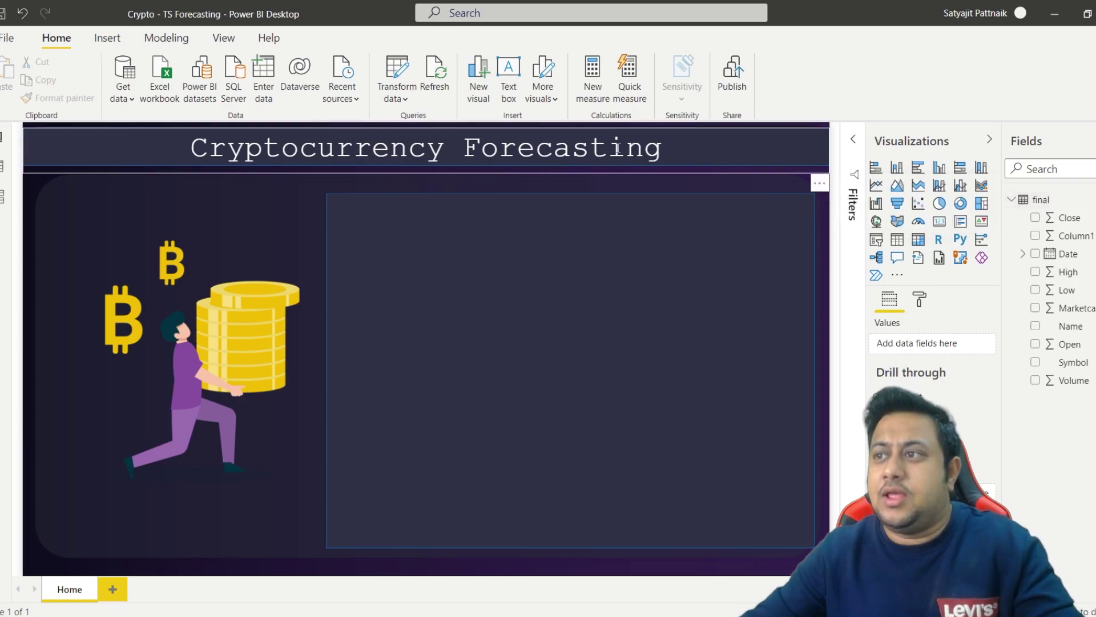
left_click(398, 95)
left_click(417, 120)
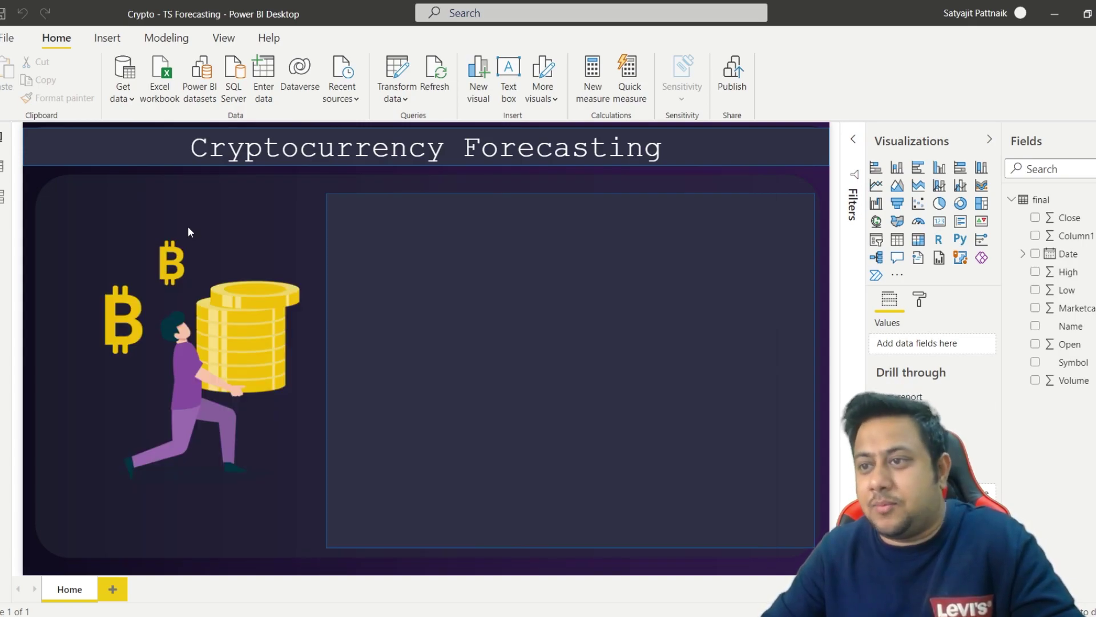
Insert a line chart sized to fill the right panel, plotting Close by Date year.
left_click(337, 173)
left_click(257, 230)
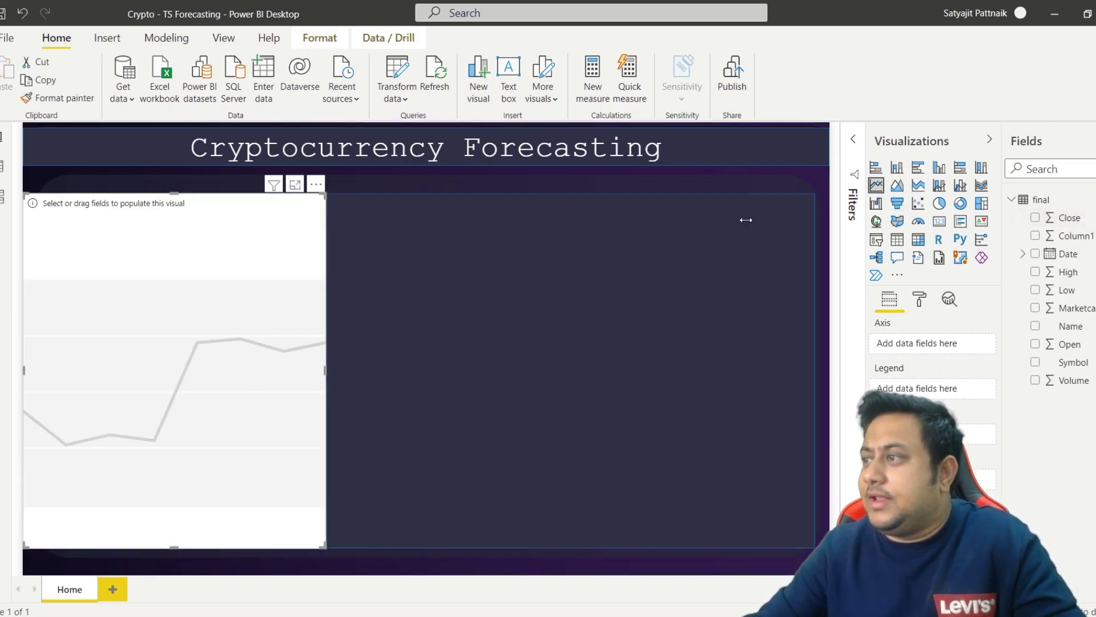
left_click_drag(251, 283, 558, 292)
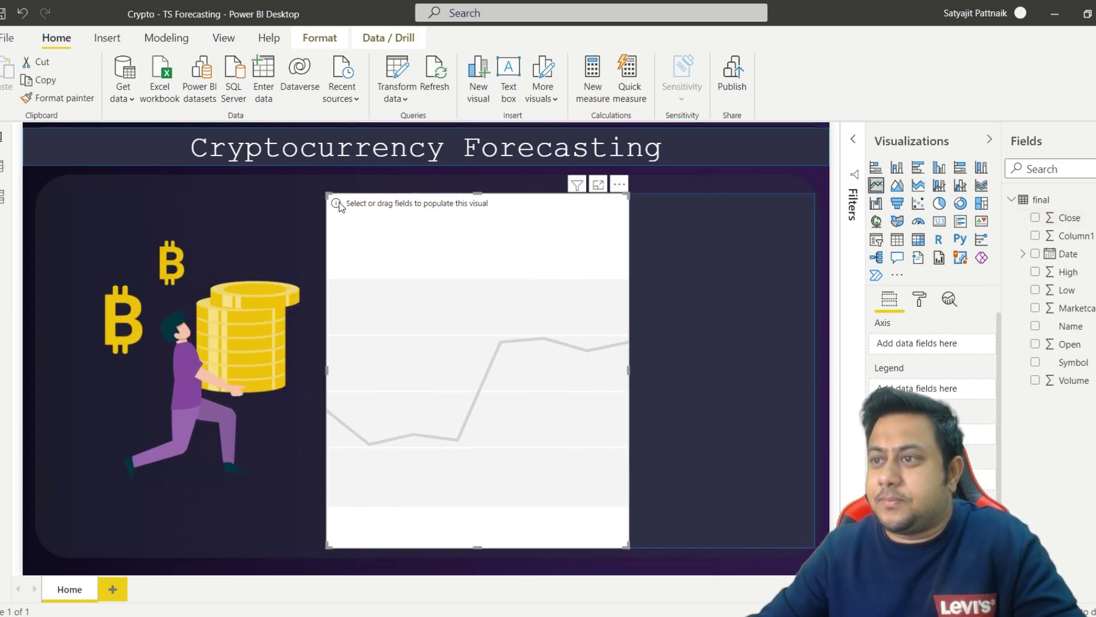
left_click_drag(339, 207, 349, 214)
left_click_drag(390, 267, 377, 259)
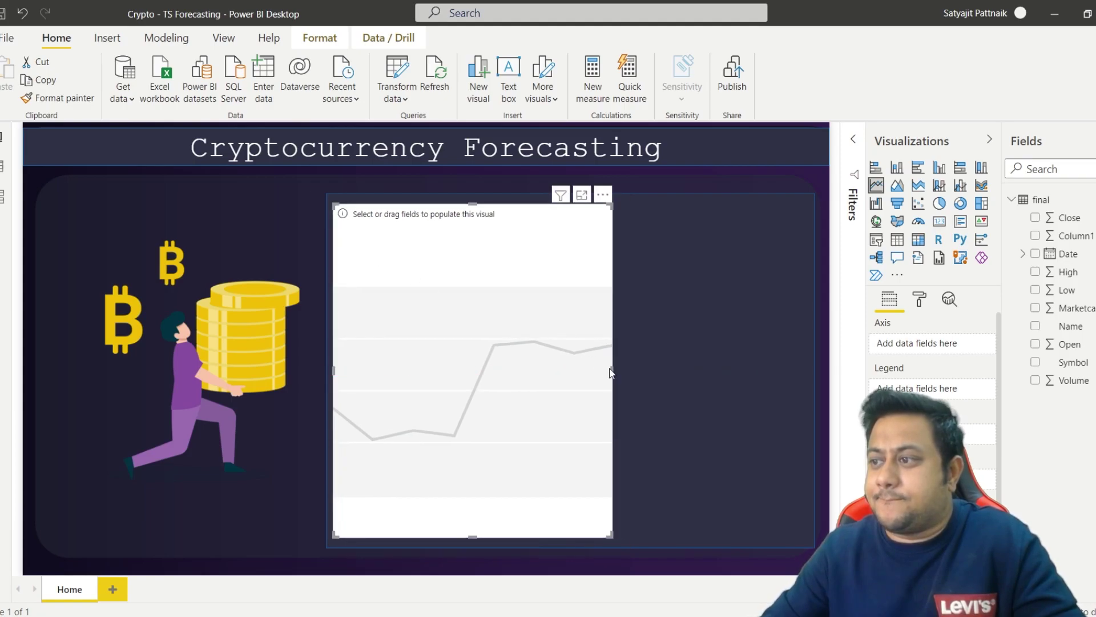
left_click_drag(610, 372, 805, 371)
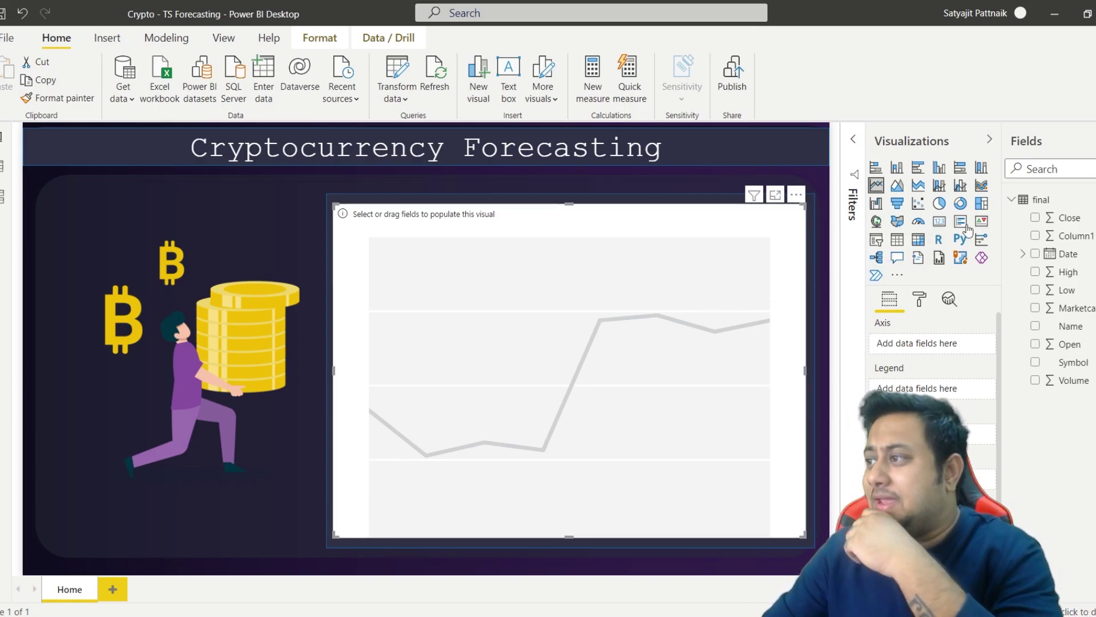
left_click(1063, 255)
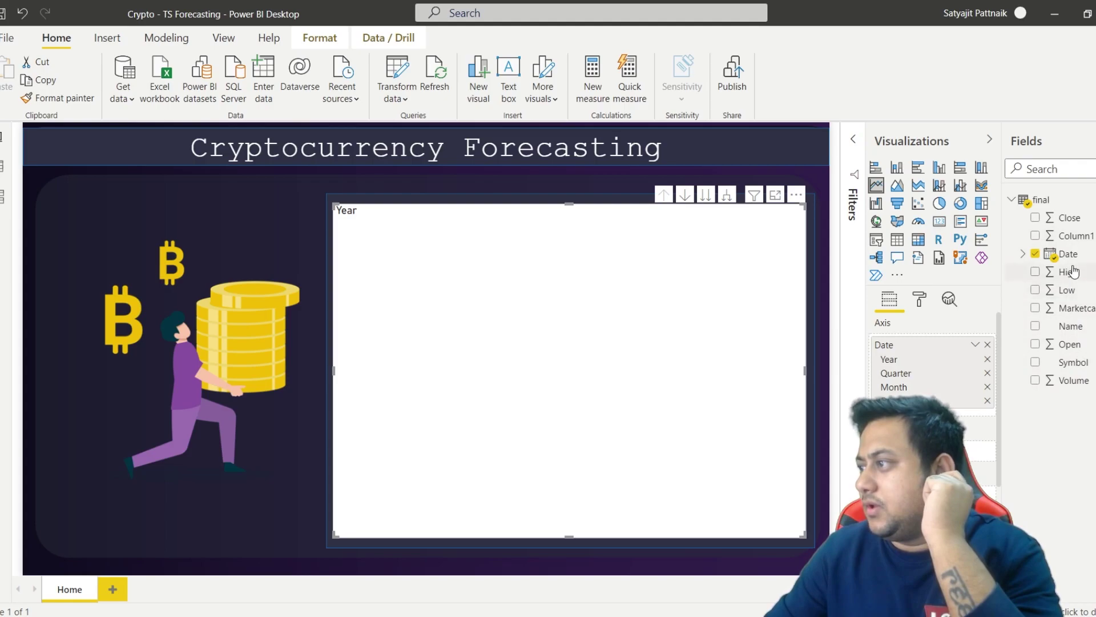
left_click(1066, 218)
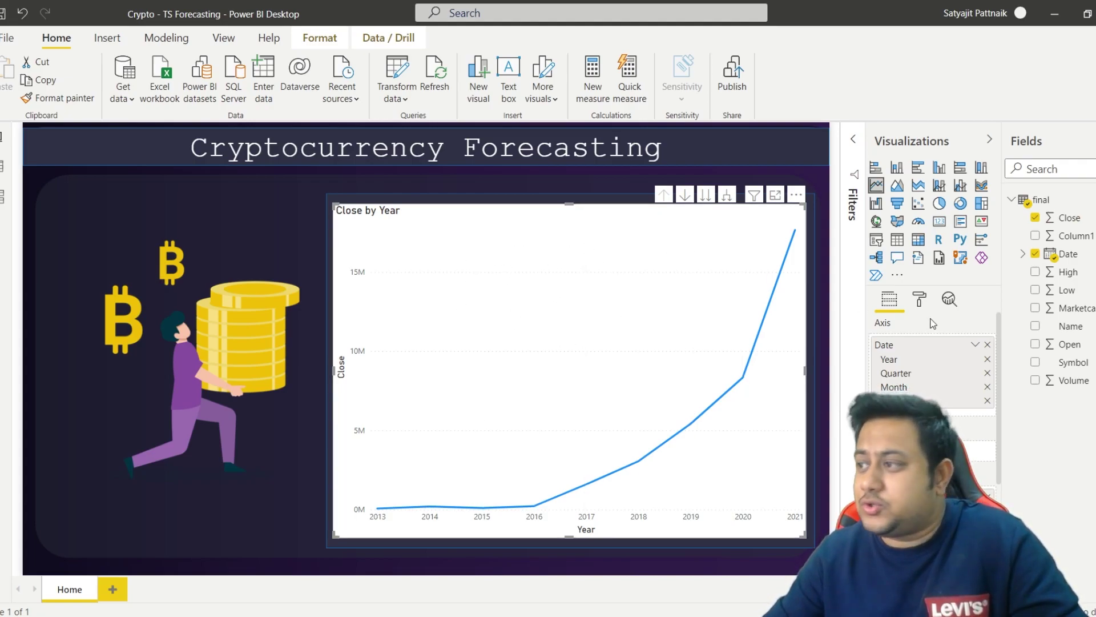
Make the chart's X-axis year labels and Y-axis value labels white.
left_click(919, 300)
scroll(930, 400, "down", 3)
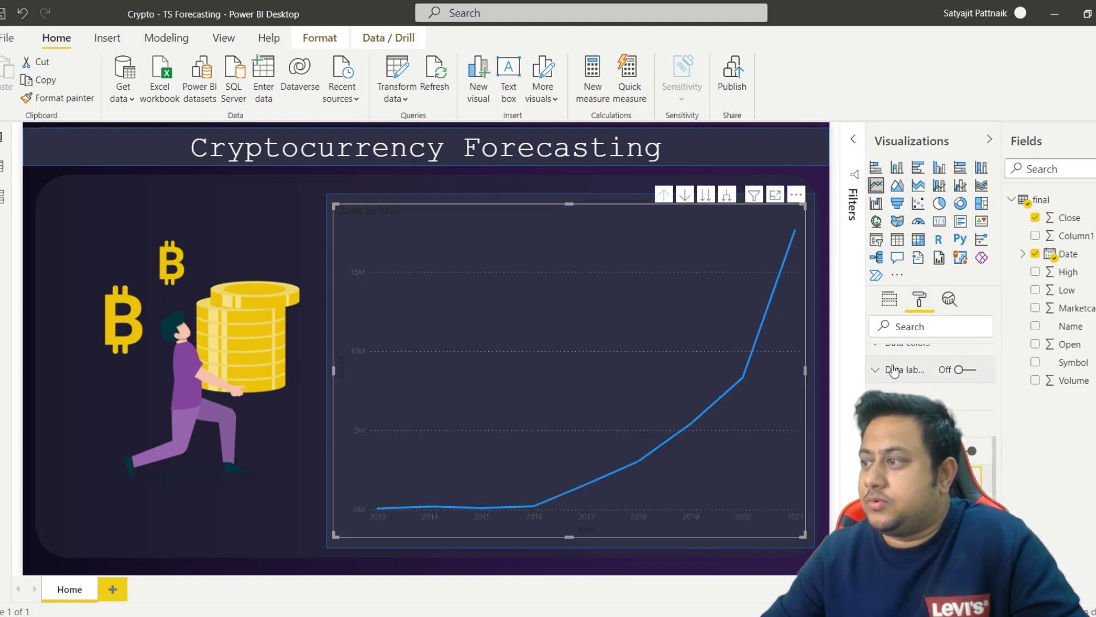
scroll(894, 371, "up", 3)
left_click(891, 385)
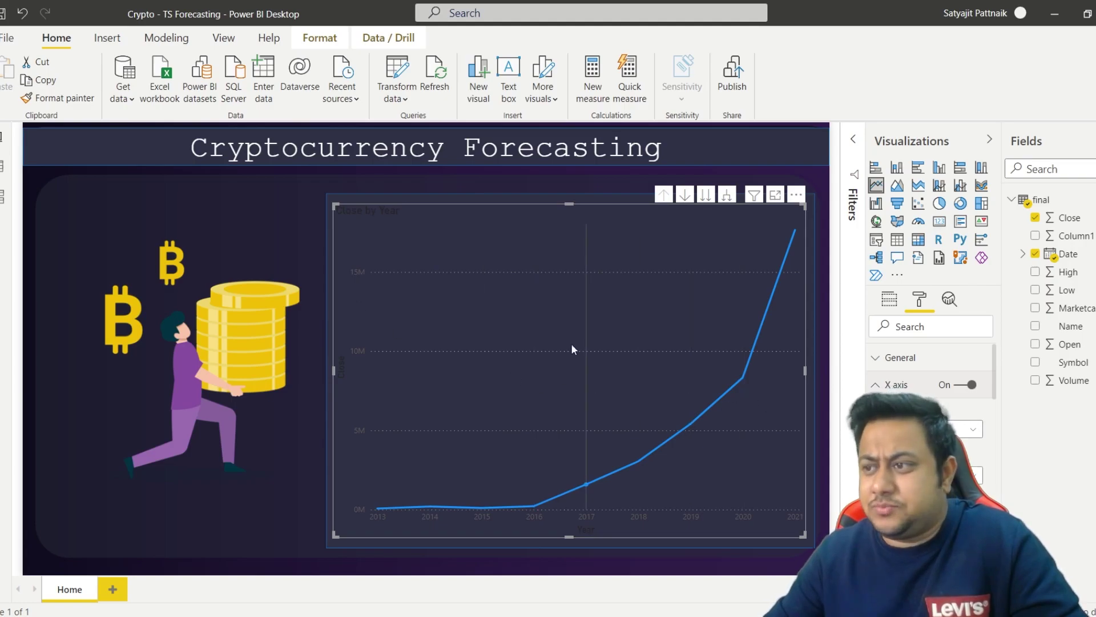
mouse_move(443, 263)
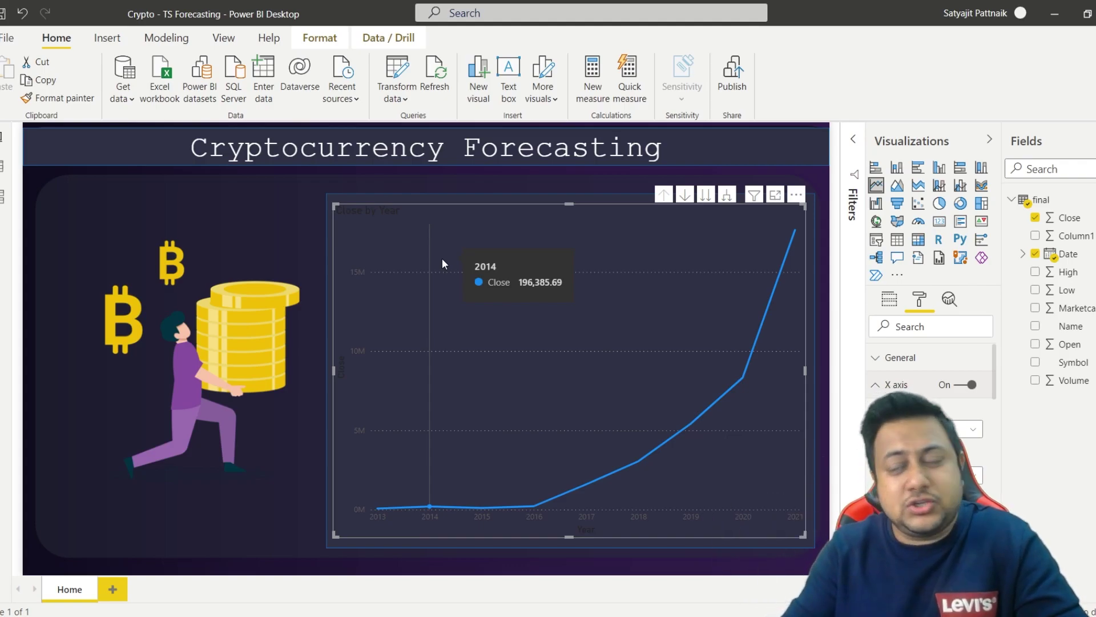
mouse_move(791, 320)
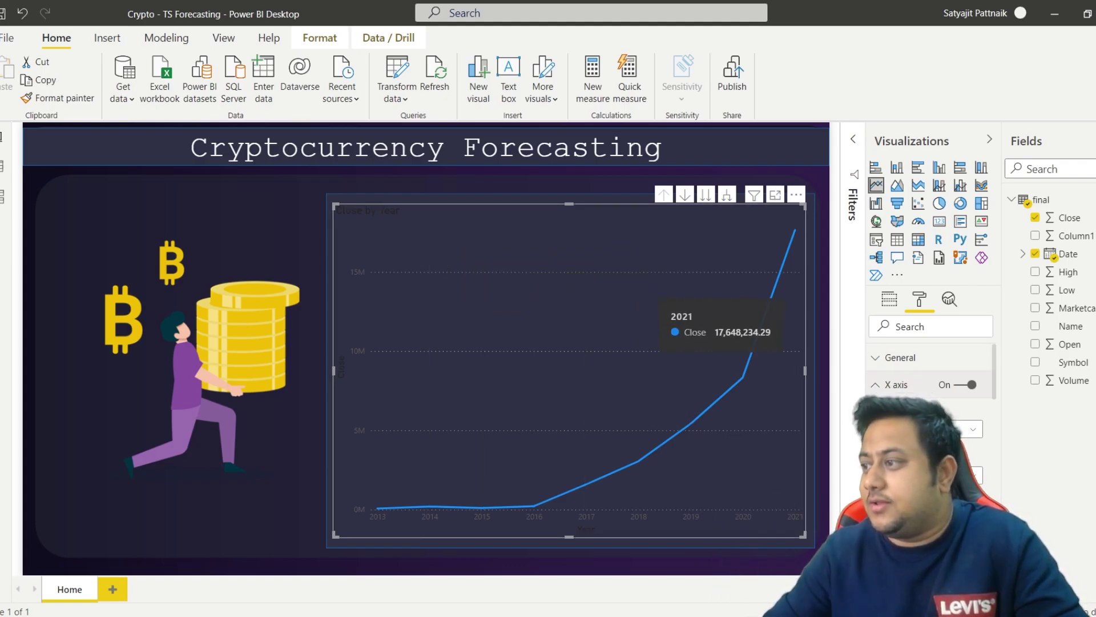
scroll(931, 376, "down", 3)
scroll(931, 371, "down", 2)
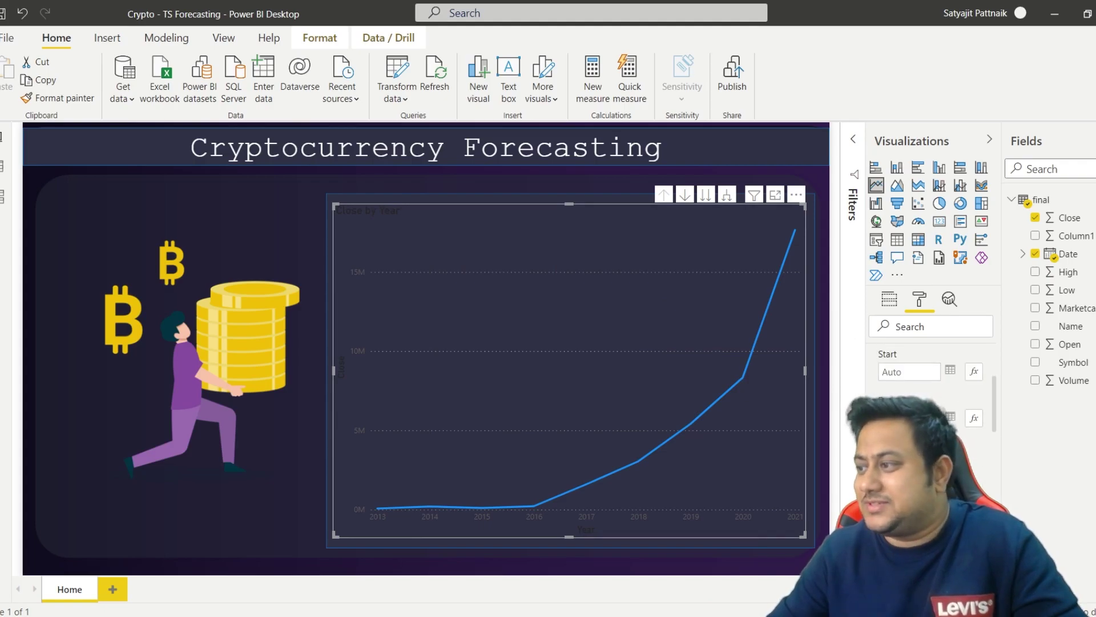
left_click(922, 394)
left_click(904, 223)
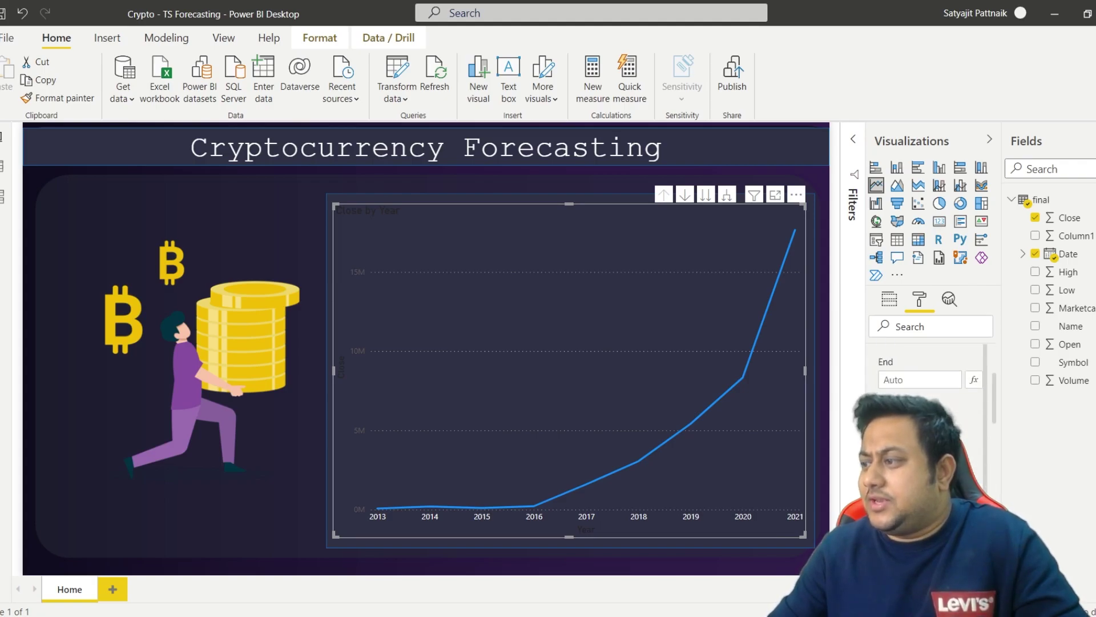
left_click(922, 400)
left_click(904, 235)
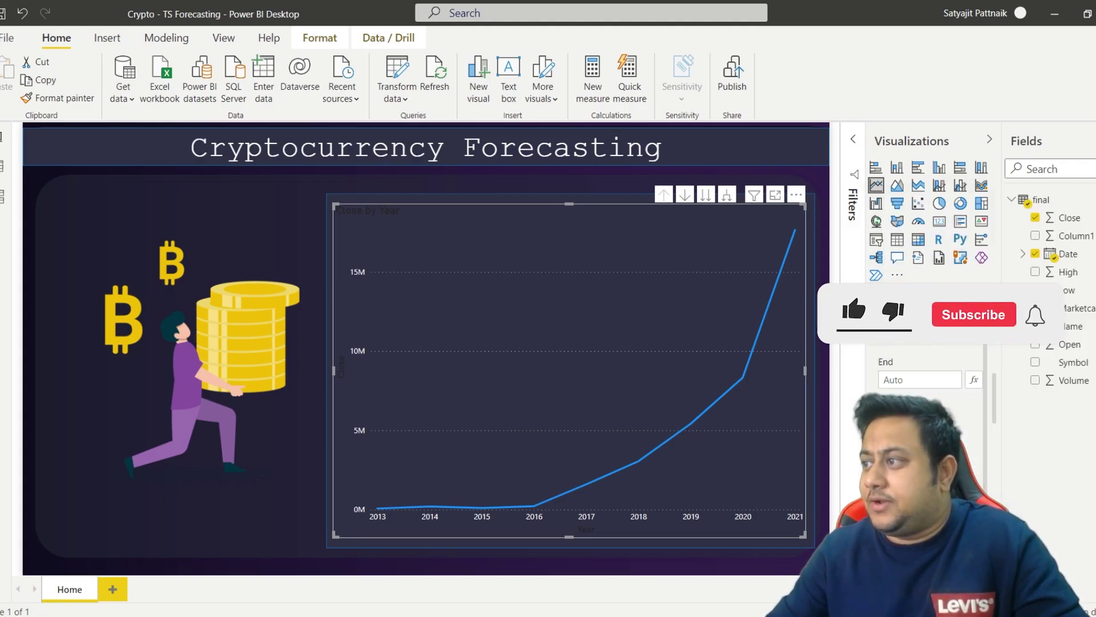
Make the 'Close by Year' chart title white.
scroll(931, 399, "up", 5)
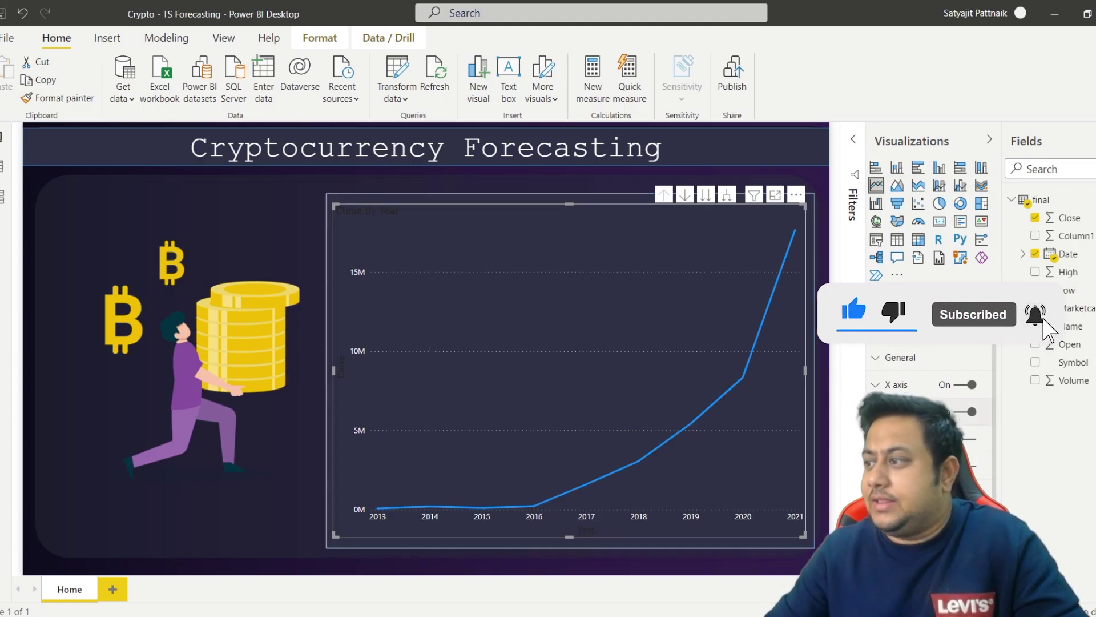
scroll(931, 388, "down", 5)
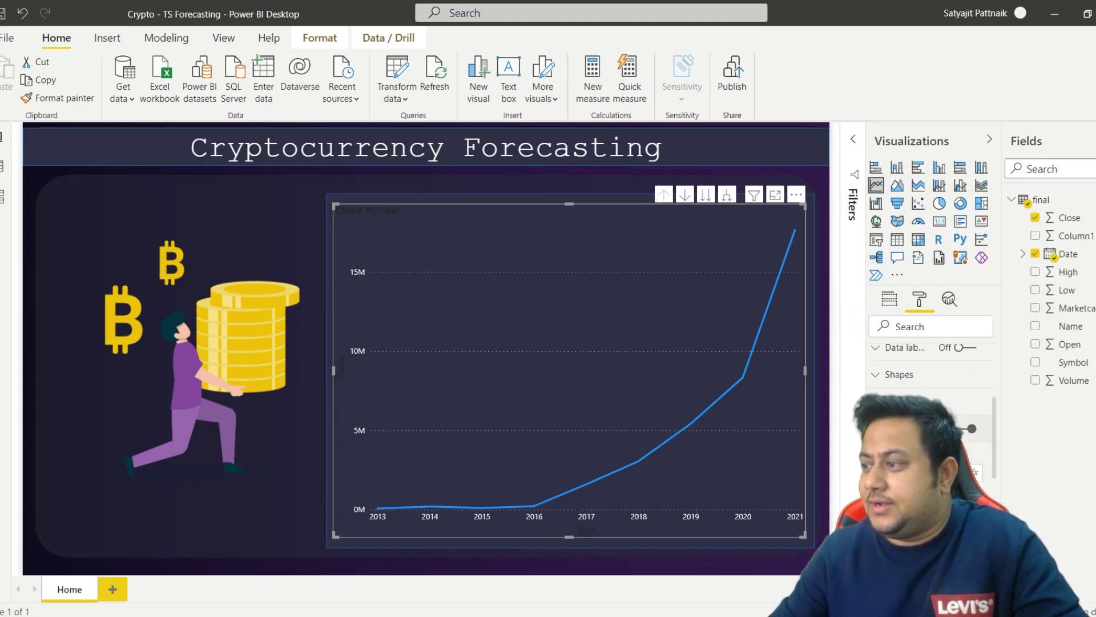
scroll(930, 371, "up", 5)
left_click(890, 456)
left_click(900, 252)
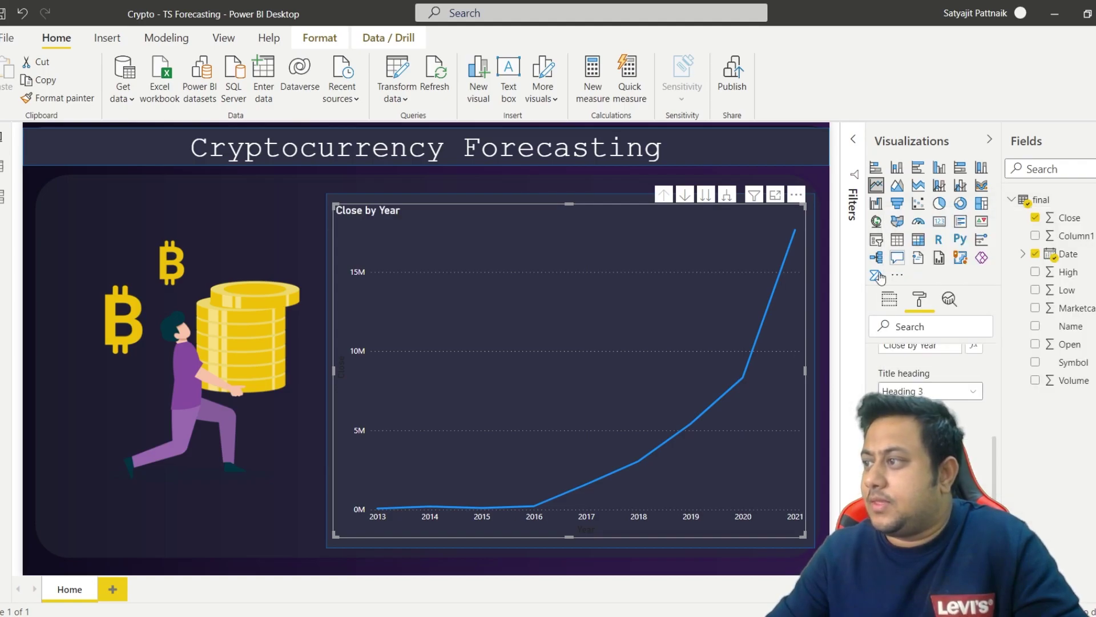
Make the axis titles 'Close' and 'Year' white.
left_click(269, 266)
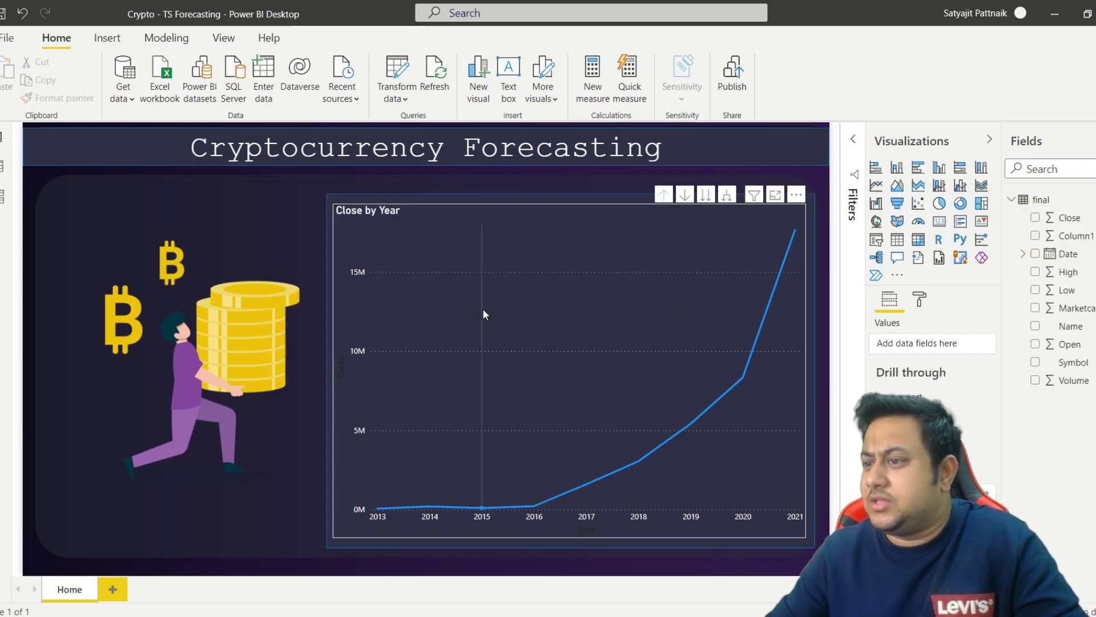
left_click(339, 369)
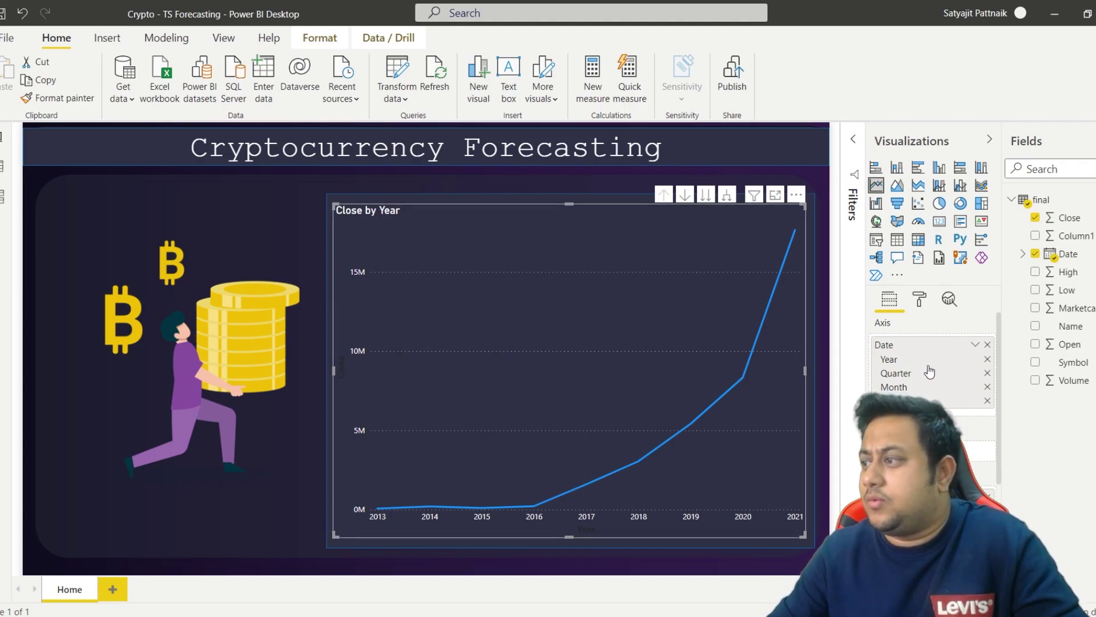
left_click(918, 299)
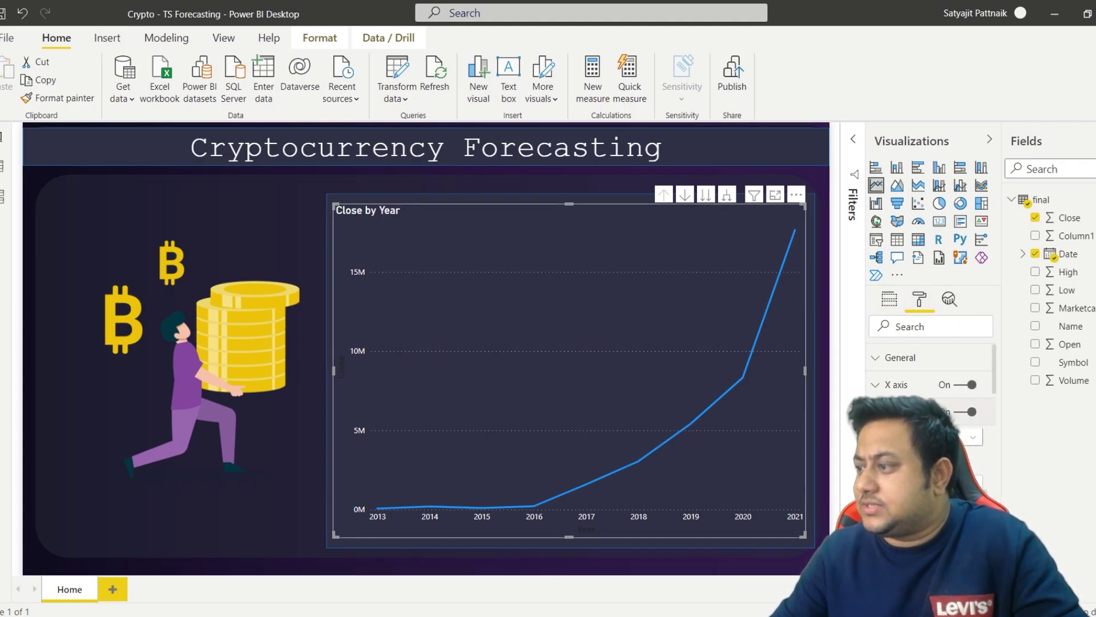
scroll(931, 388, "down", 8)
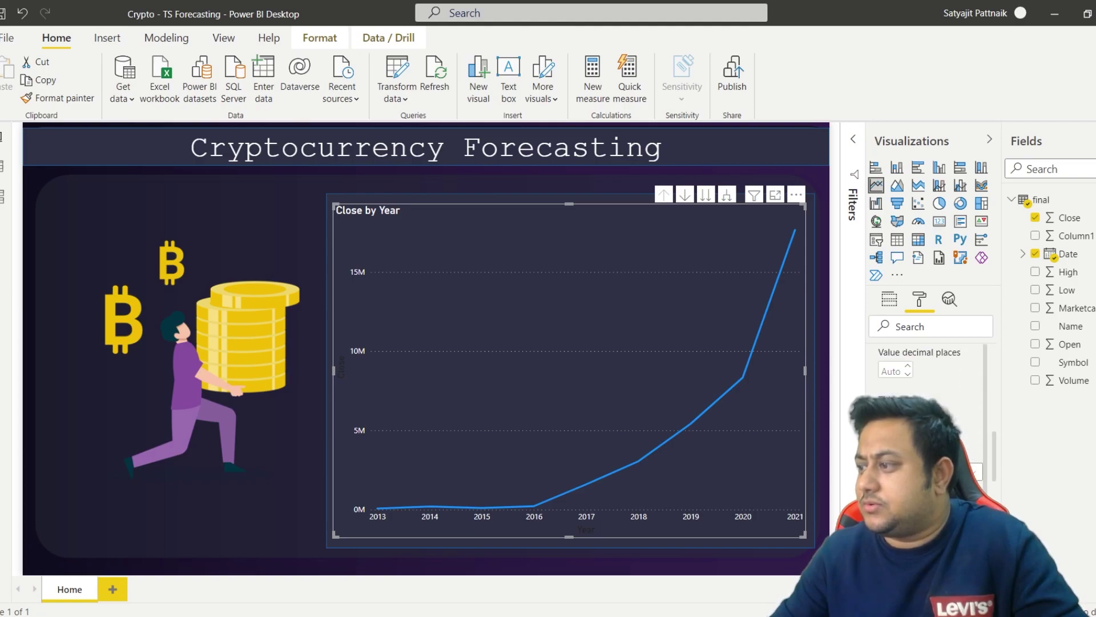
left_click(965, 471)
left_click(902, 276)
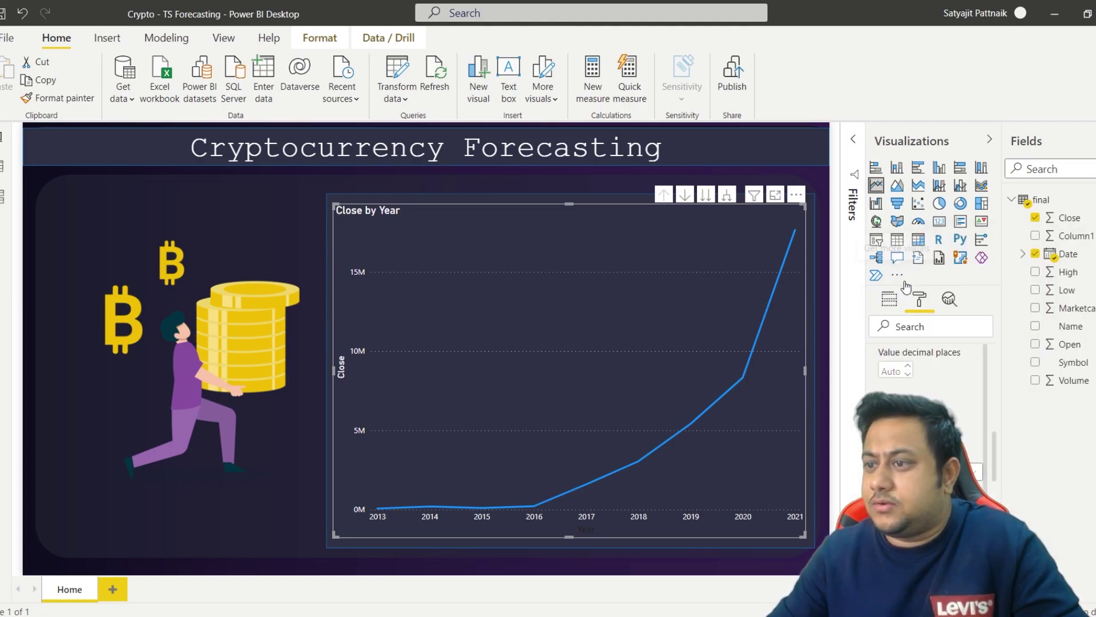
scroll(930, 388, "up", 8)
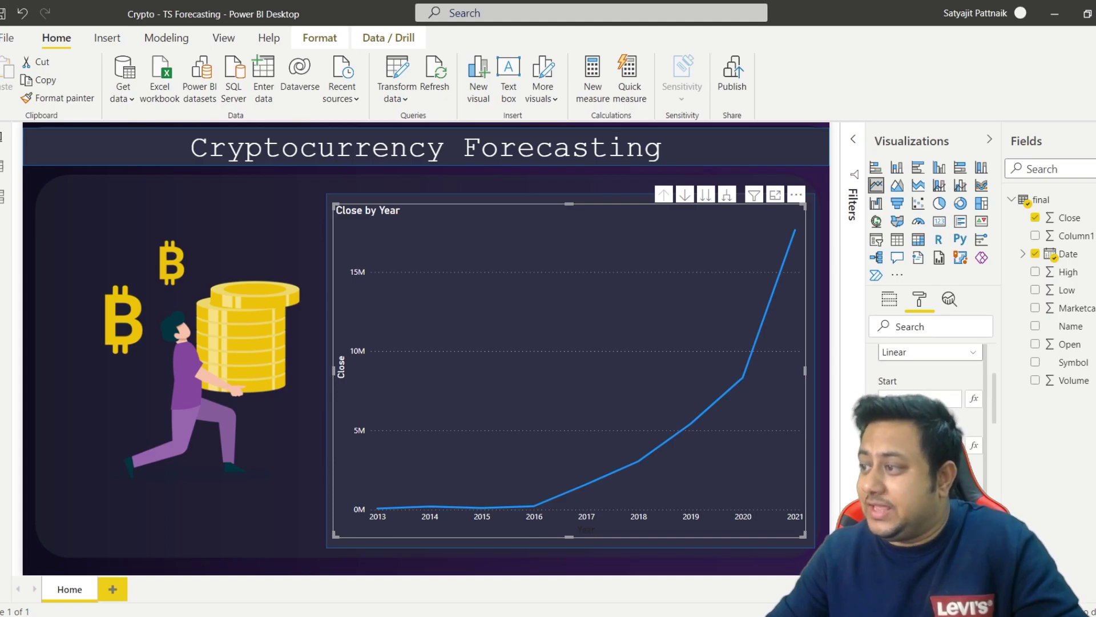
scroll(931, 382, "down", 4)
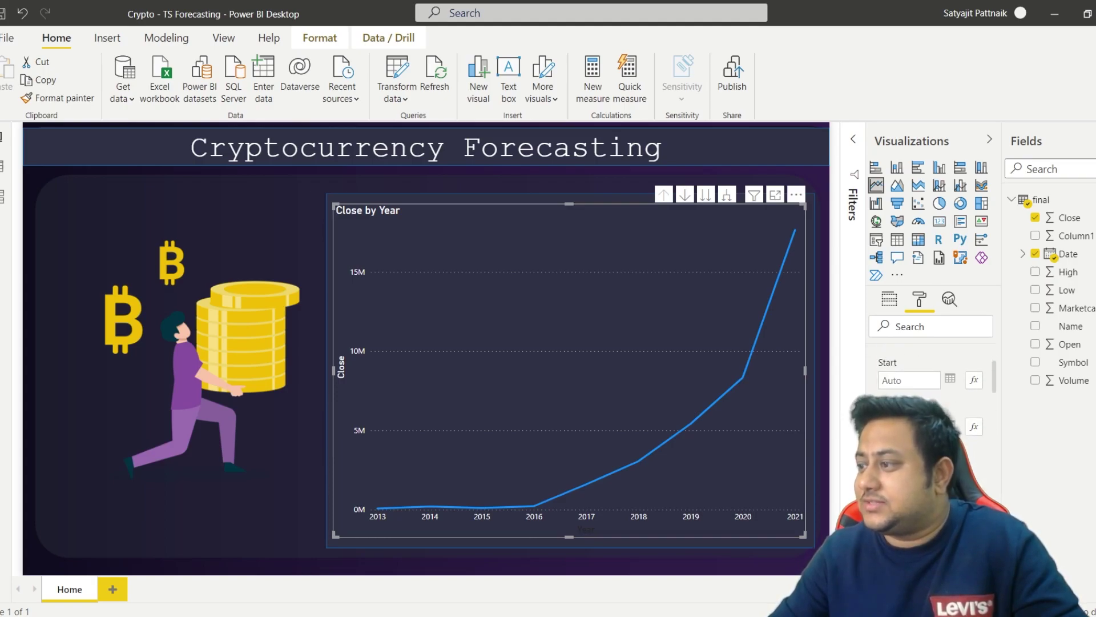
scroll(930, 383, "down", 3)
left_click(908, 434)
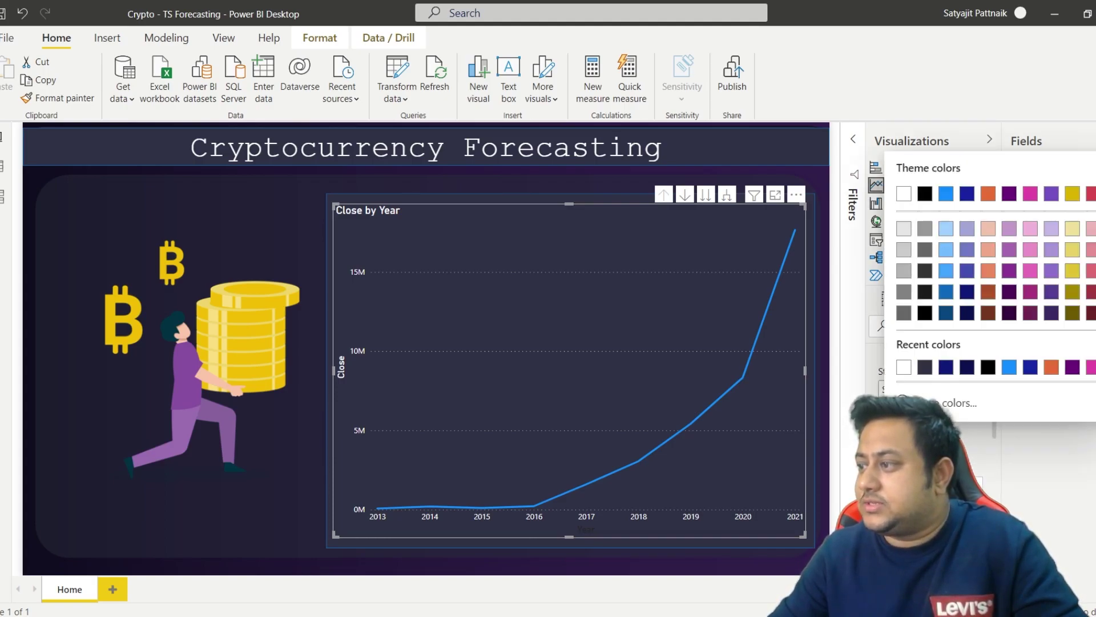
left_click(262, 223)
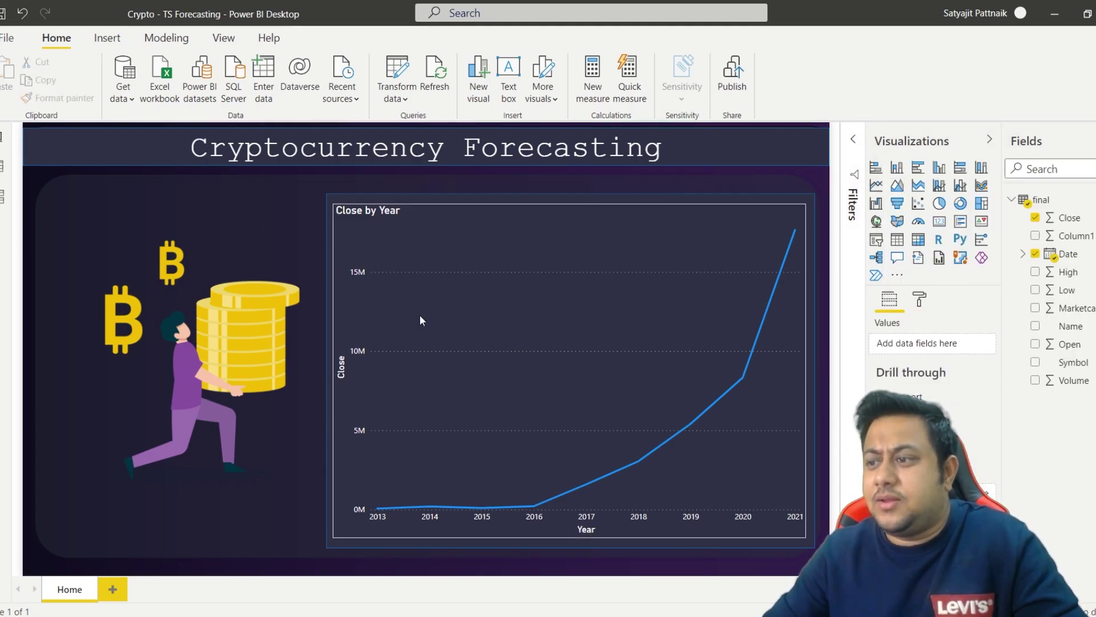
mouse_move(613, 468)
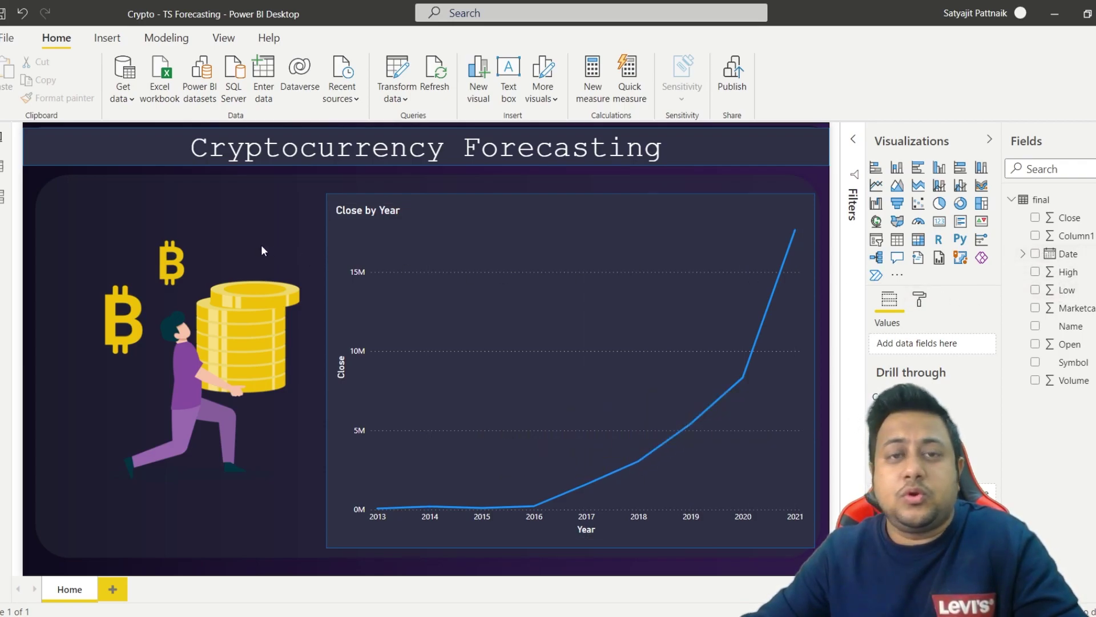
Add a slicer on the Symbol field and set its style to Dropdown.
left_click(876, 239)
left_click_drag(174, 546, 185, 248)
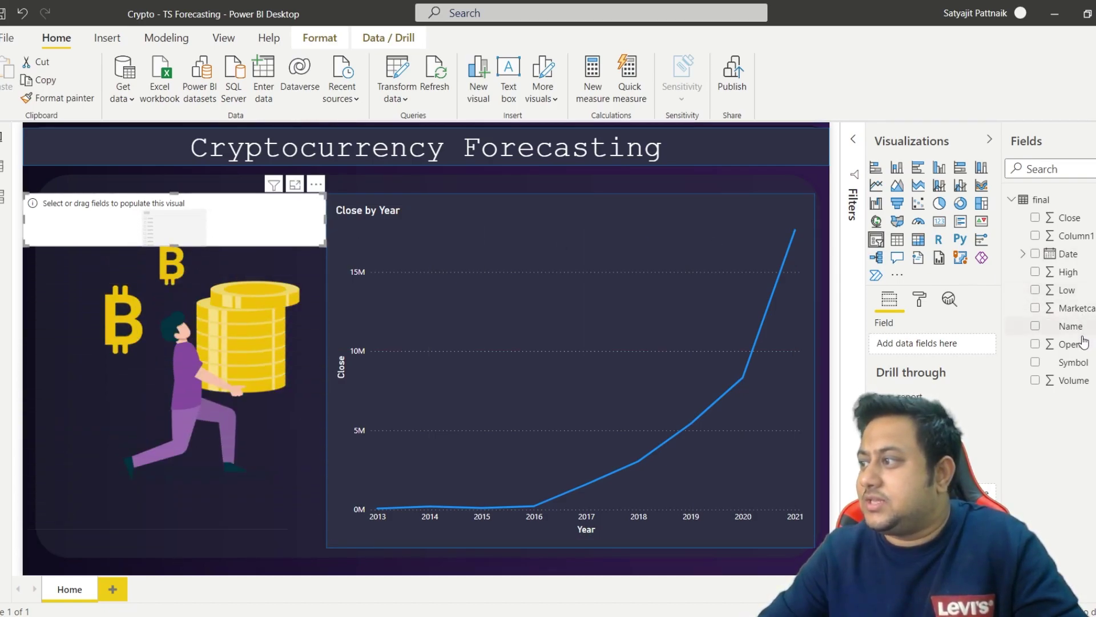
left_click_drag(1079, 367, 375, 243)
left_click_drag(227, 236, 227, 237)
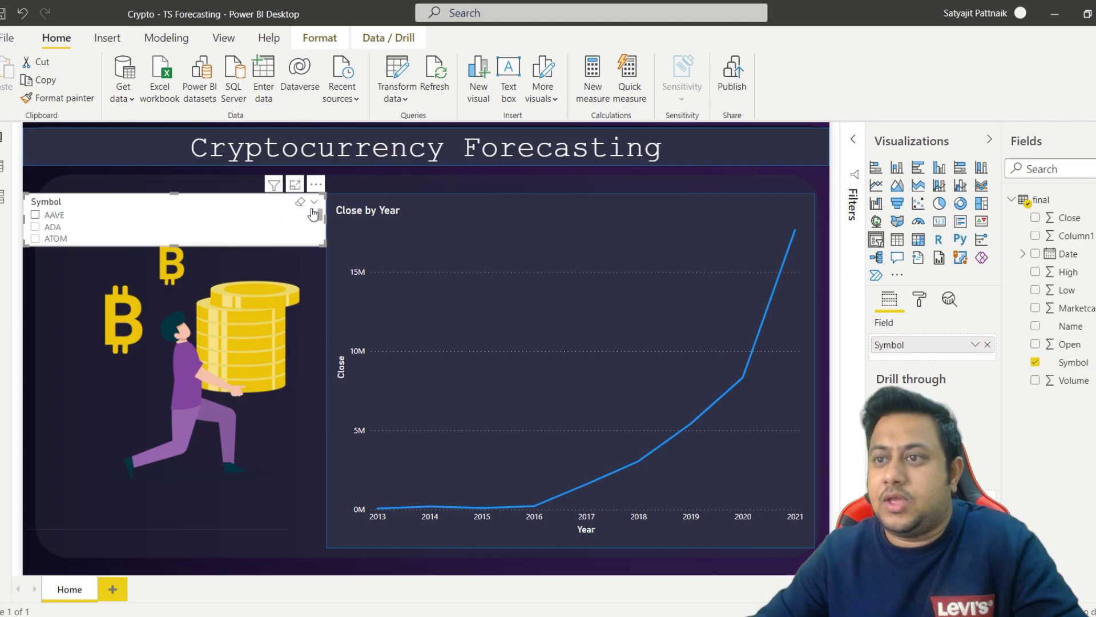
left_click(314, 202)
left_click(340, 243)
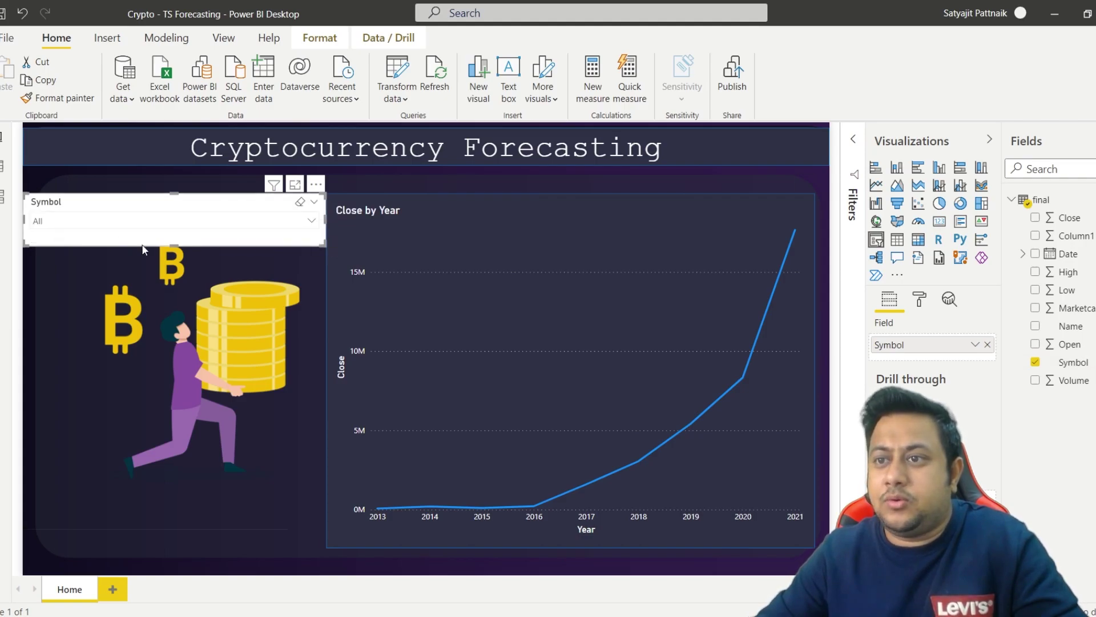
Shrink the Symbol slicer and position it above the bitcoin illustration.
left_click_drag(174, 244, 161, 224)
left_click_drag(22, 205, 91, 205)
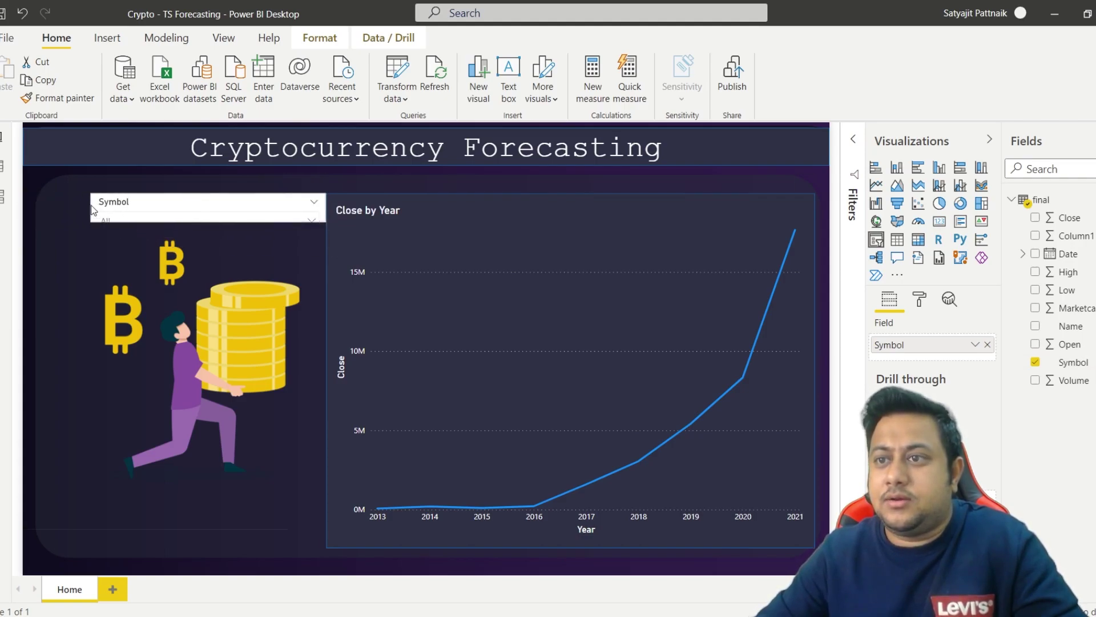
left_click_drag(324, 211, 289, 211)
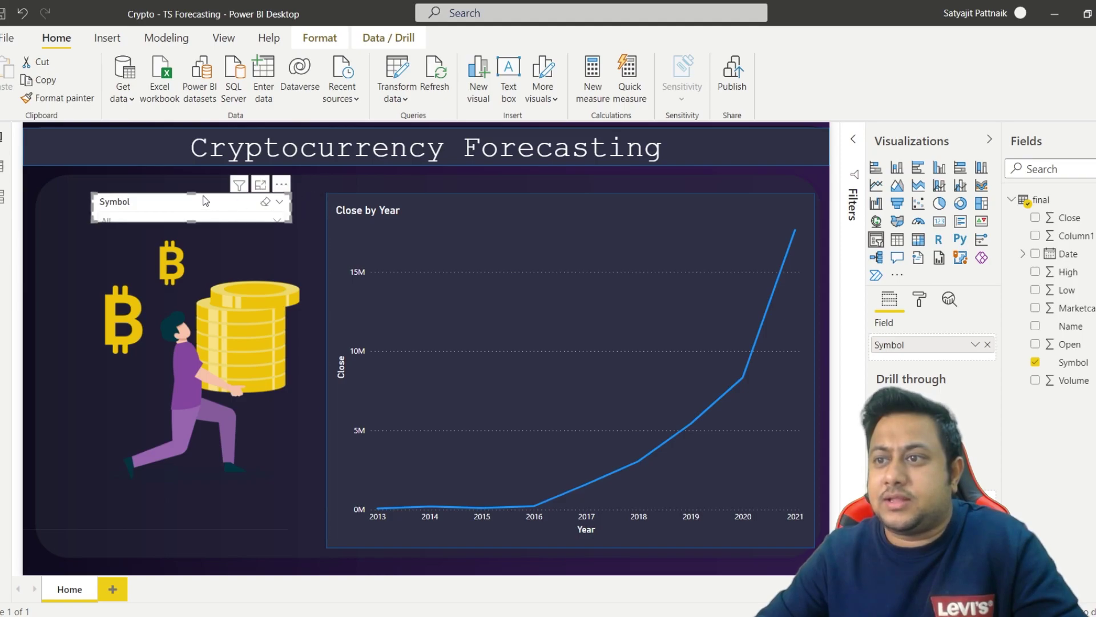
left_click_drag(203, 193, 185, 223)
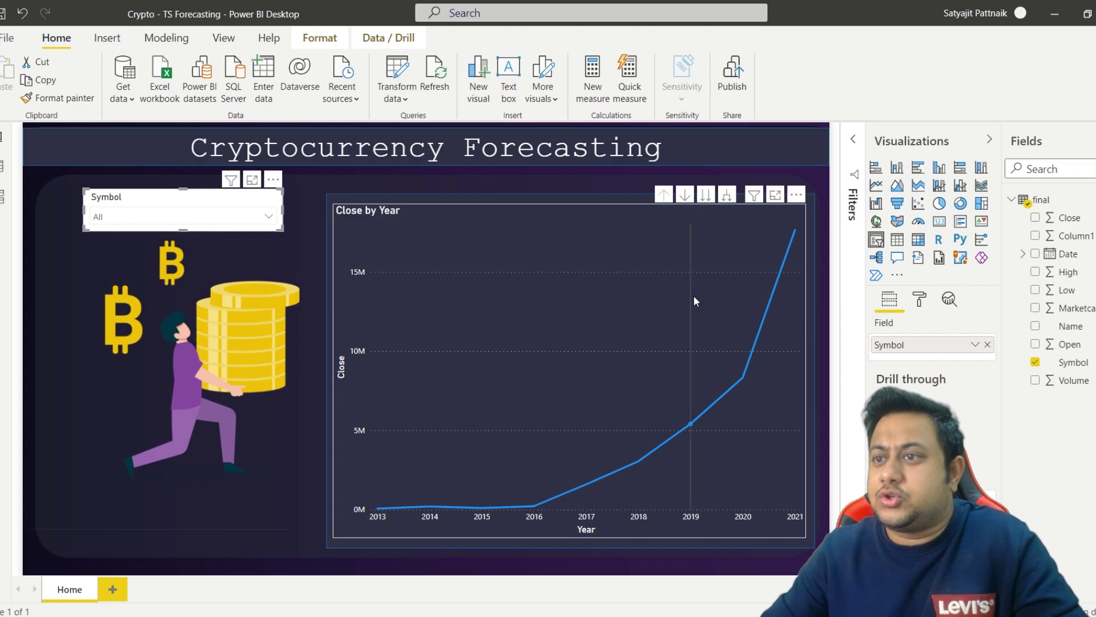
Make the Symbol slicer's header and value text white.
left_click(919, 299)
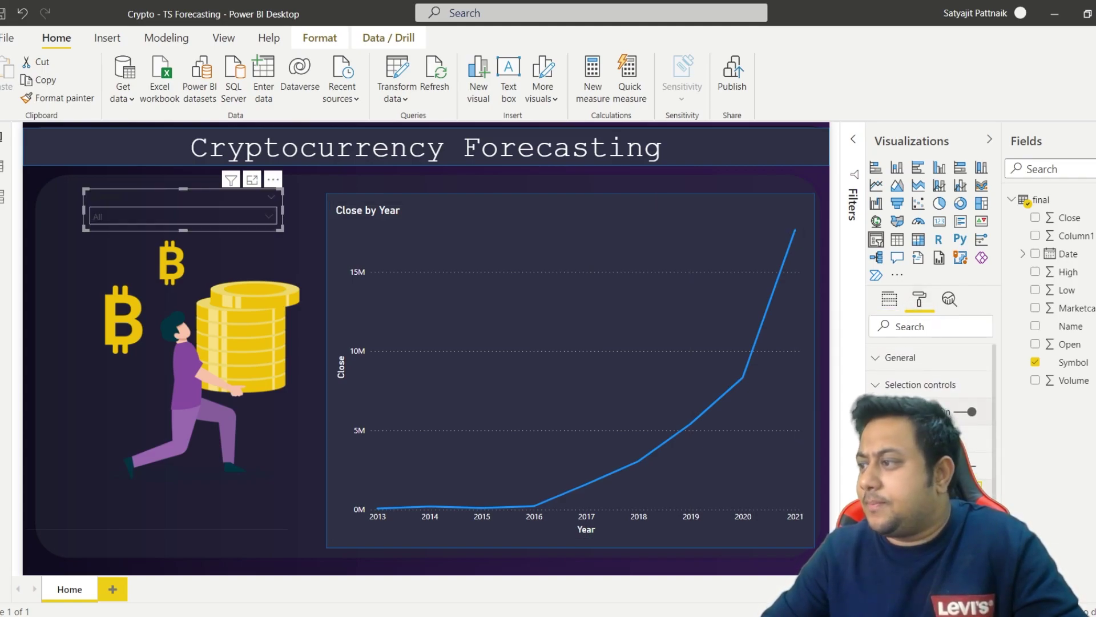
left_click(936, 455)
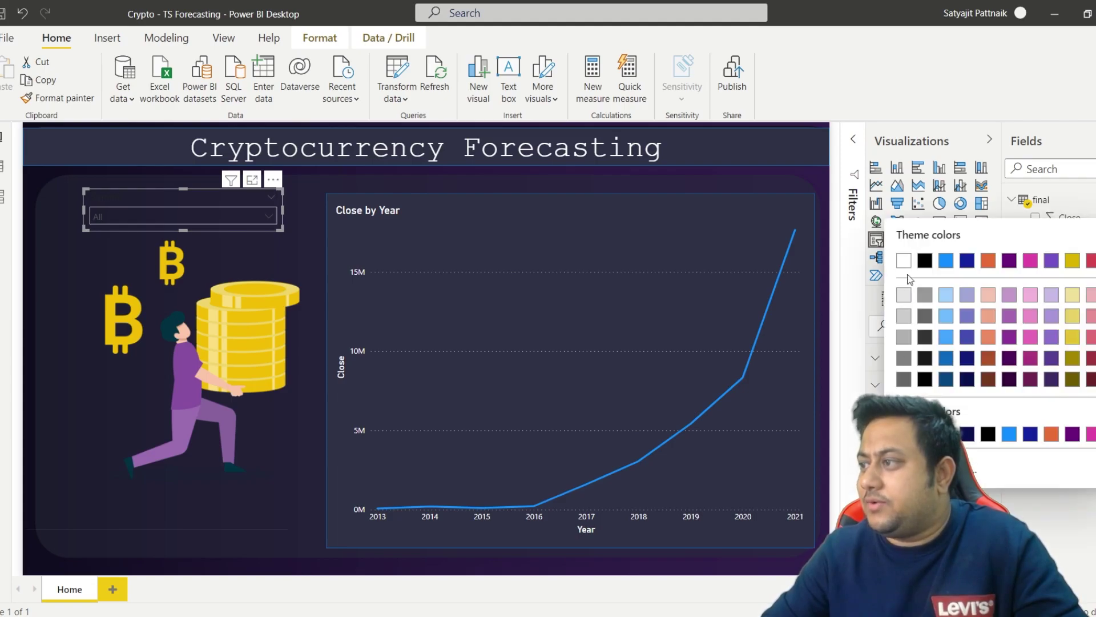
left_click(907, 263)
scroll(931, 389, "down", 5)
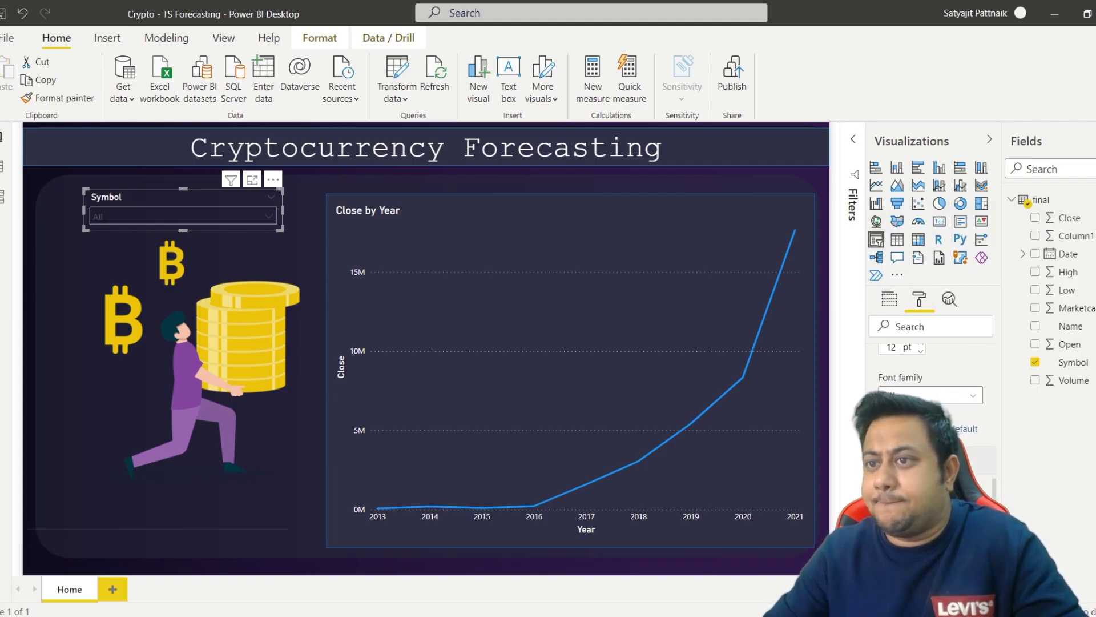
scroll(931, 377, "down", 3)
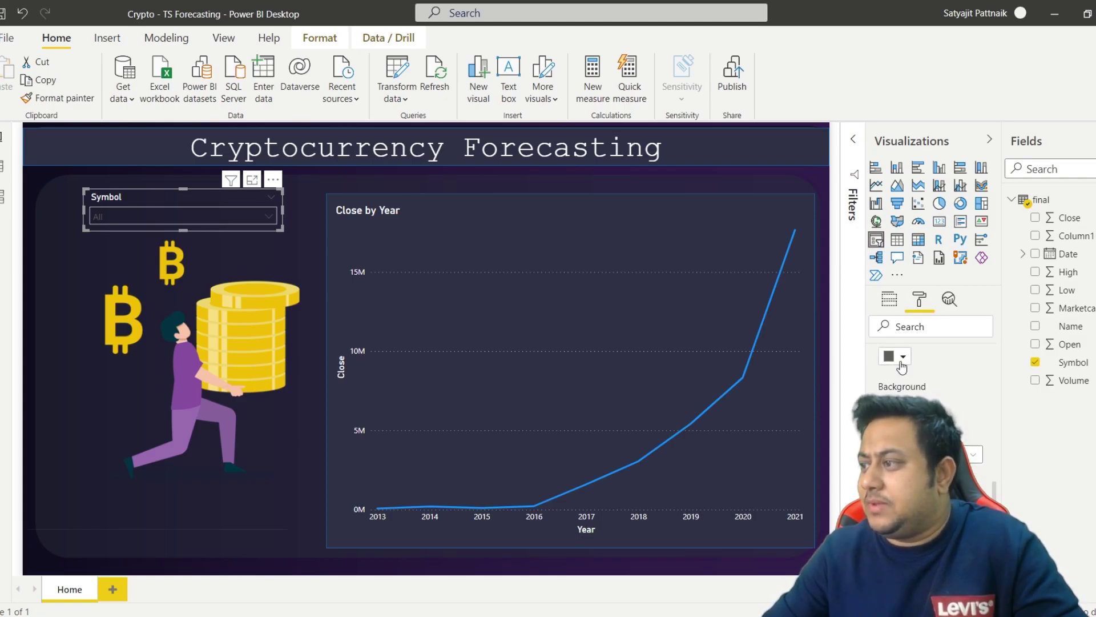
left_click(902, 357)
left_click(903, 386)
Give the Symbol slicer a dark navy background and preview it.
left_click(894, 355)
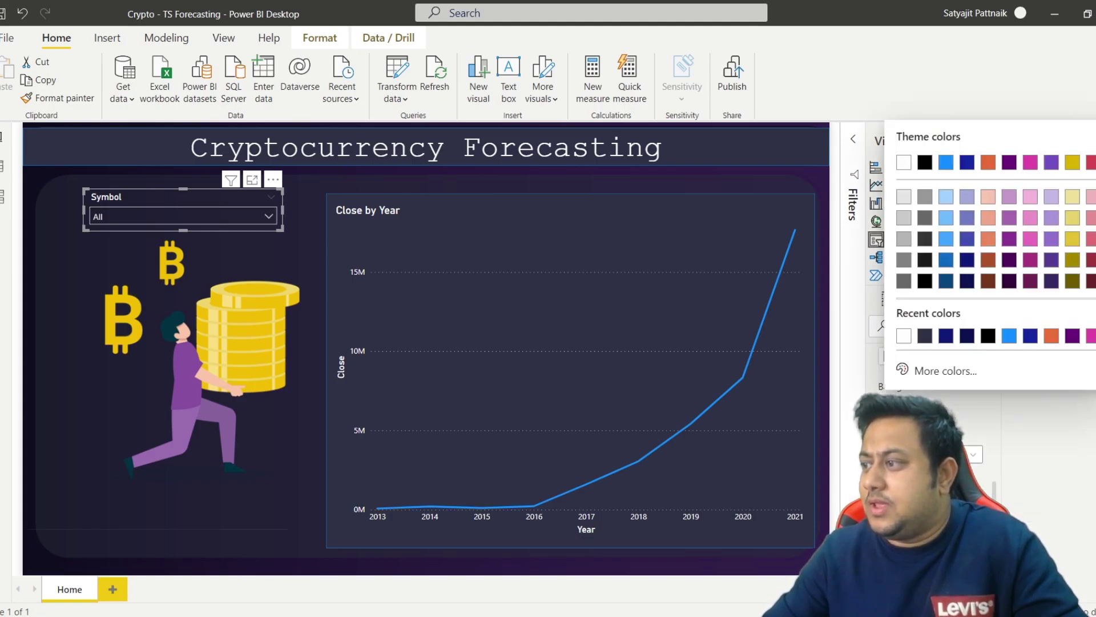
left_click(925, 336)
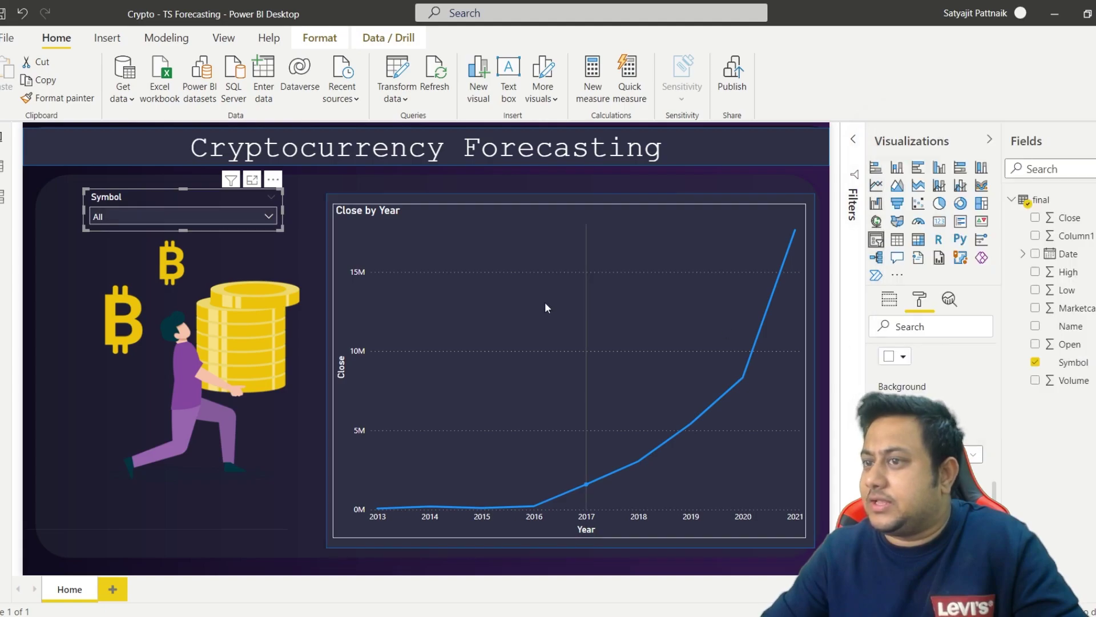
left_click(230, 215)
left_click(122, 387)
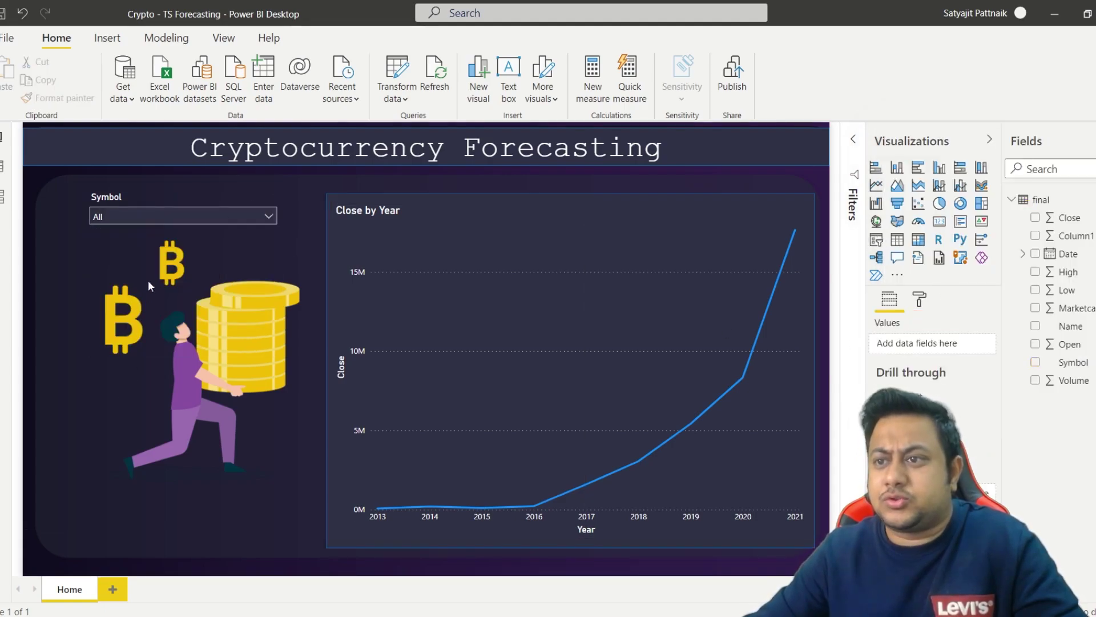
Add a white border around the Symbol slicer.
left_click(159, 200)
left_click(919, 300)
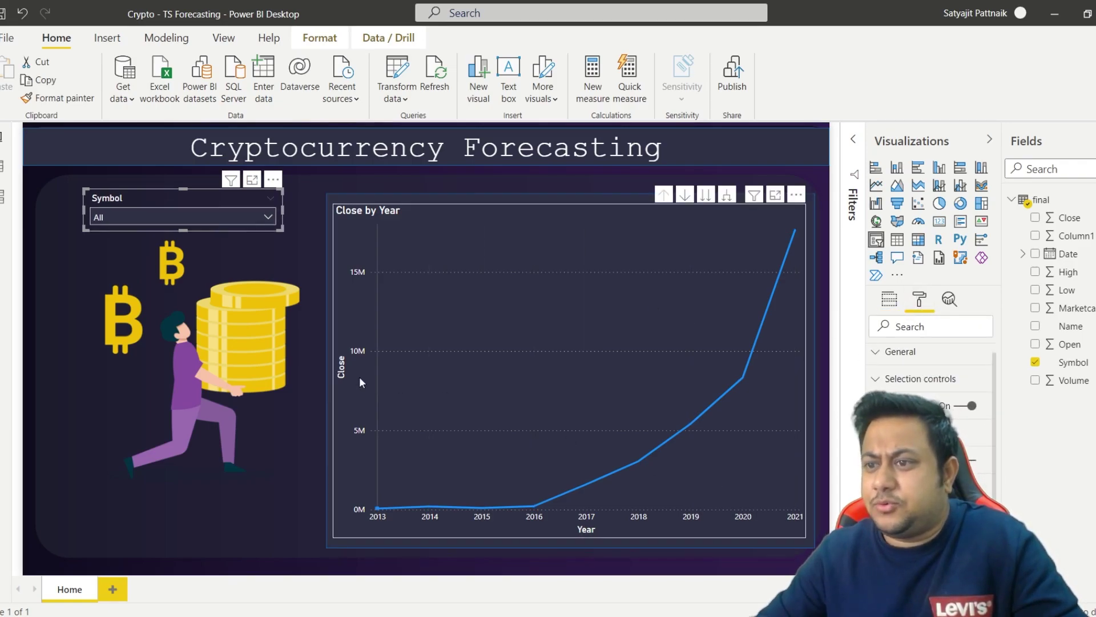
left_click(284, 375)
left_click(189, 194)
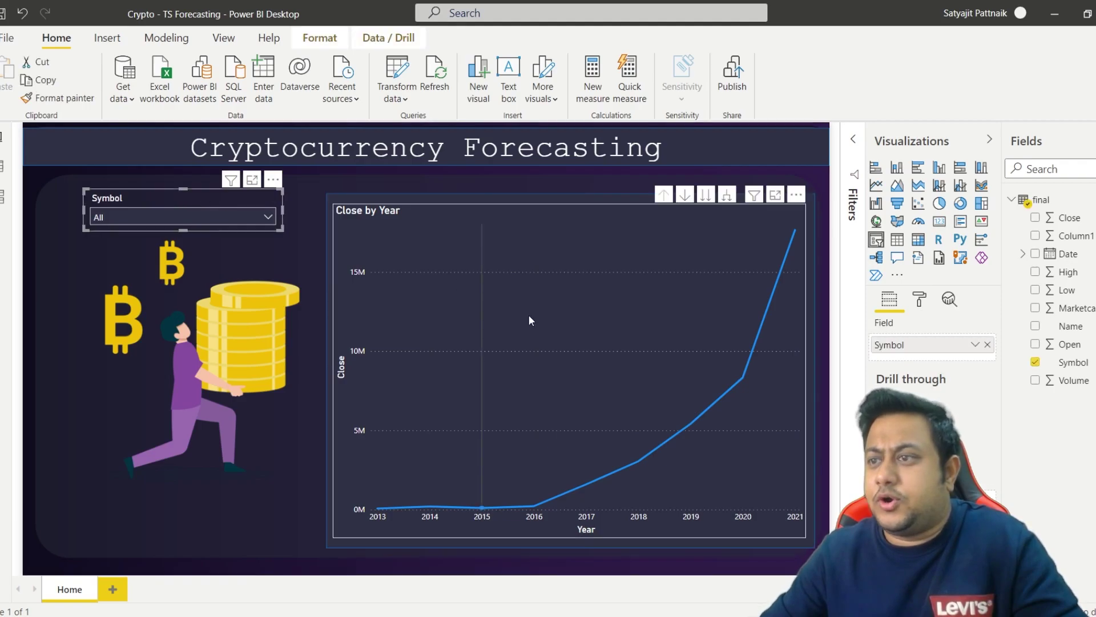
left_click(919, 299)
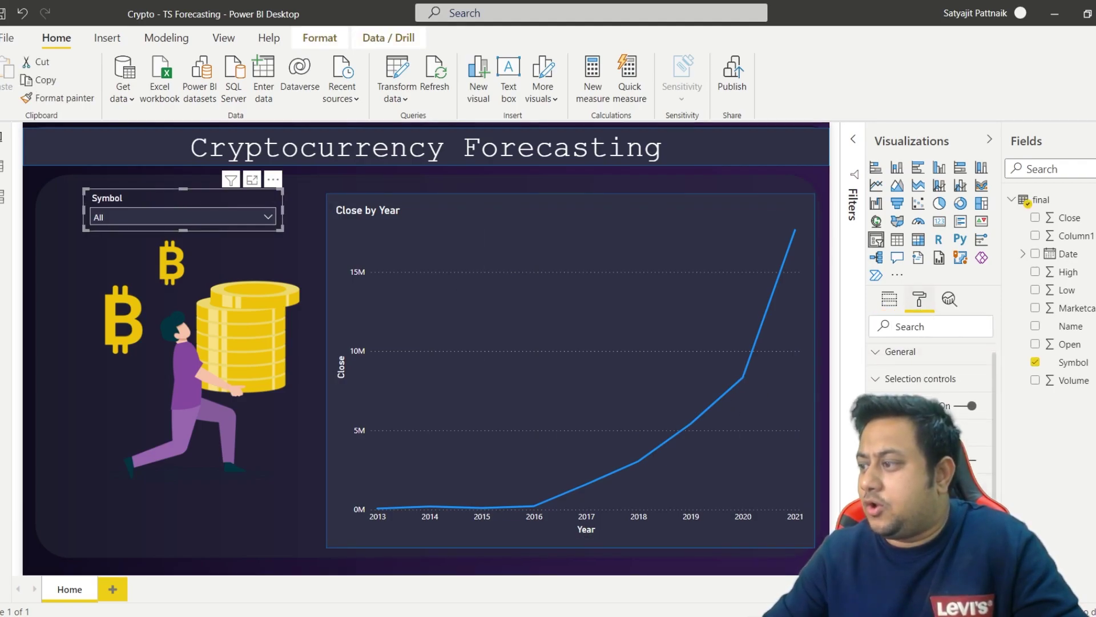
left_click(953, 424)
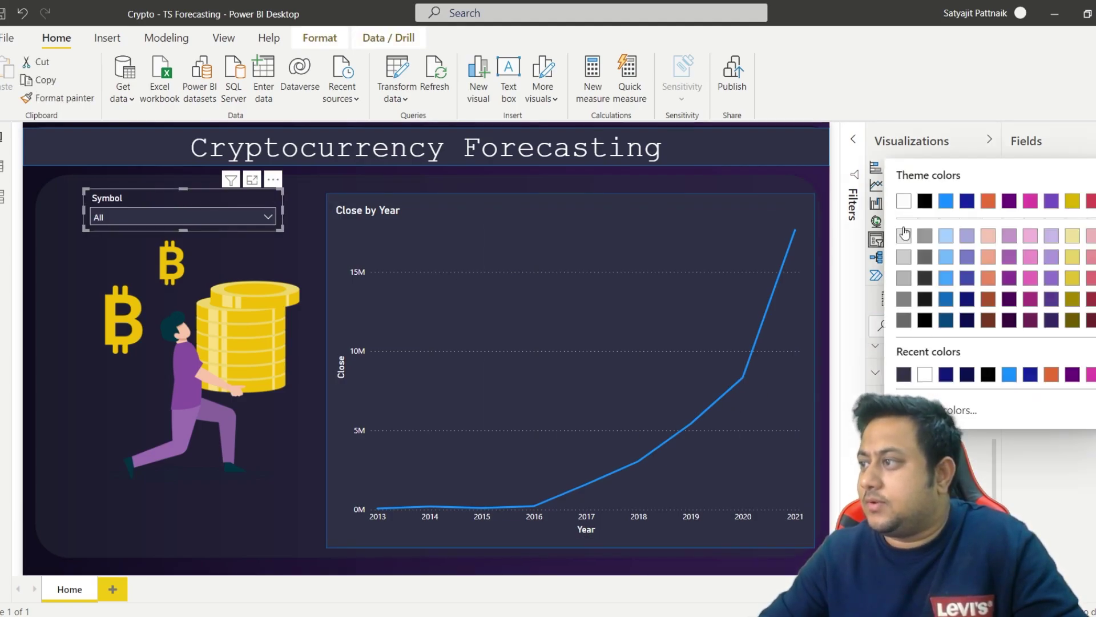
left_click(904, 201)
left_click(222, 283)
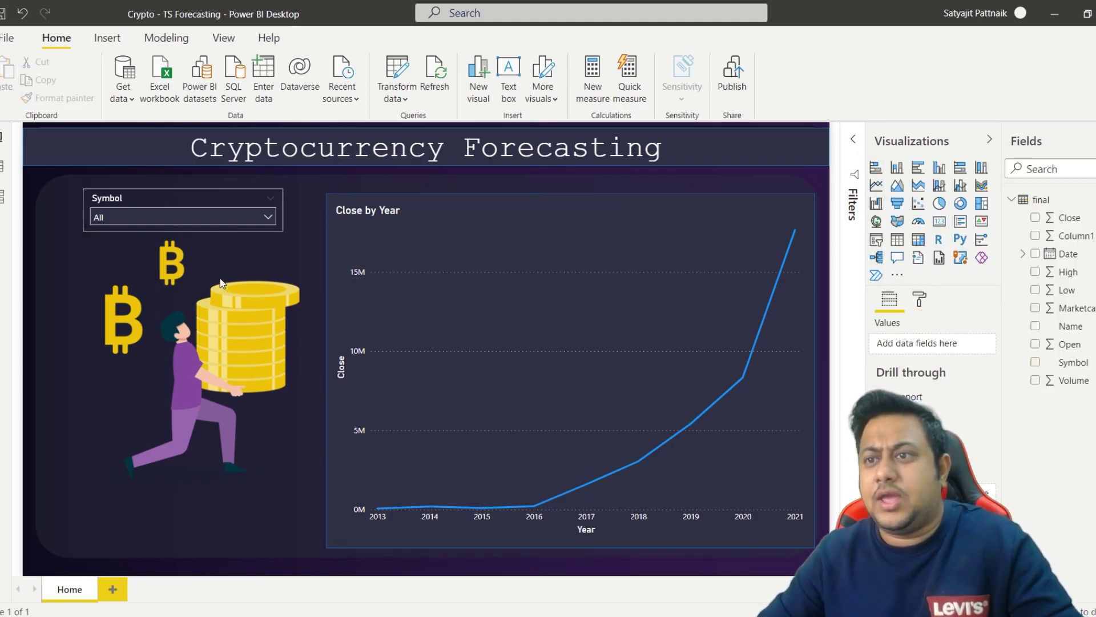
mouse_move(191, 206)
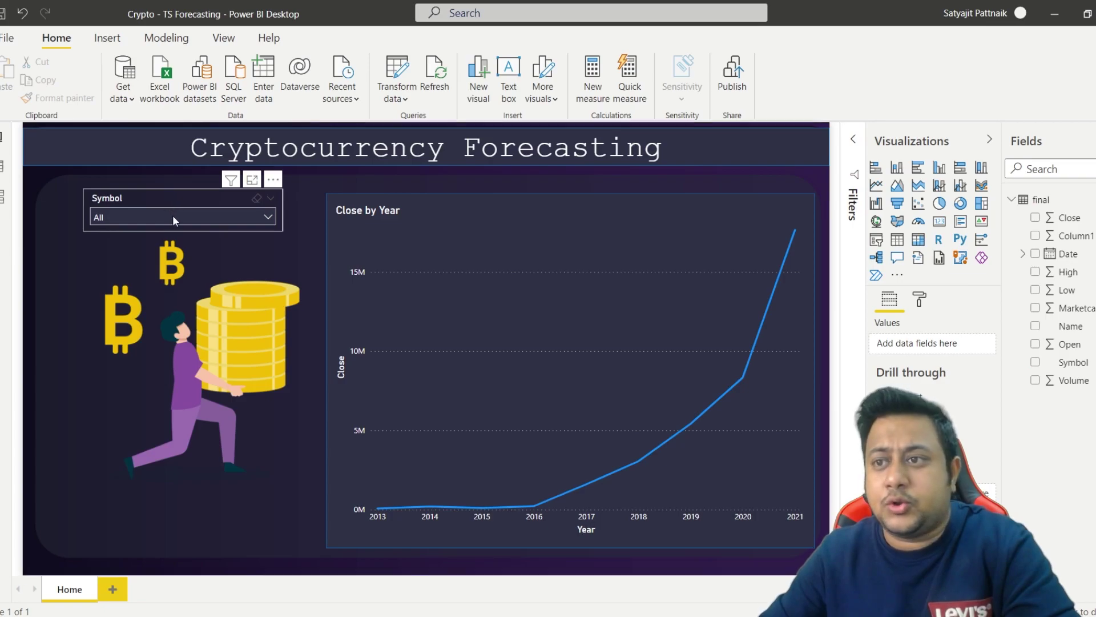
Try ATOM, BTC and DOT in the Symbol slicer, then settle on BNB.
left_click(172, 216)
left_click(119, 256)
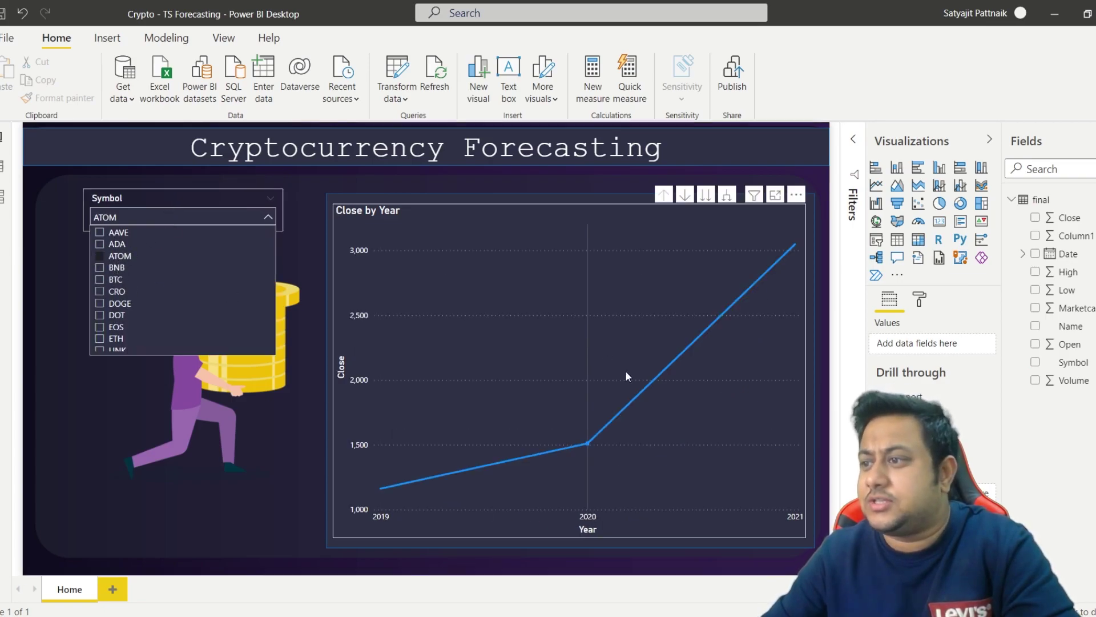
left_click(115, 279)
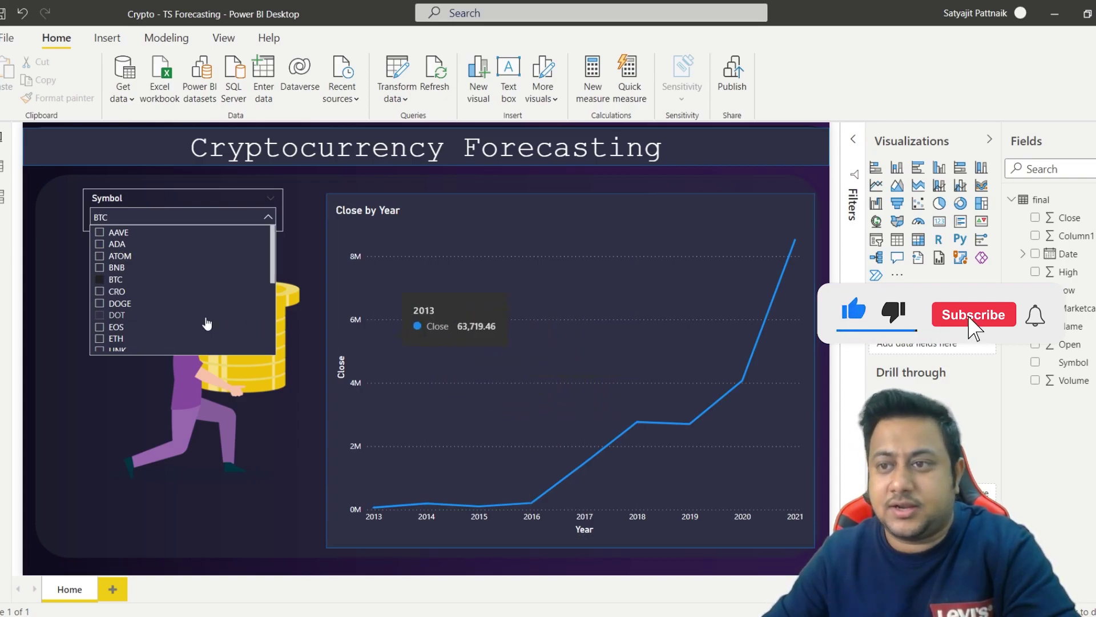
left_click(114, 316)
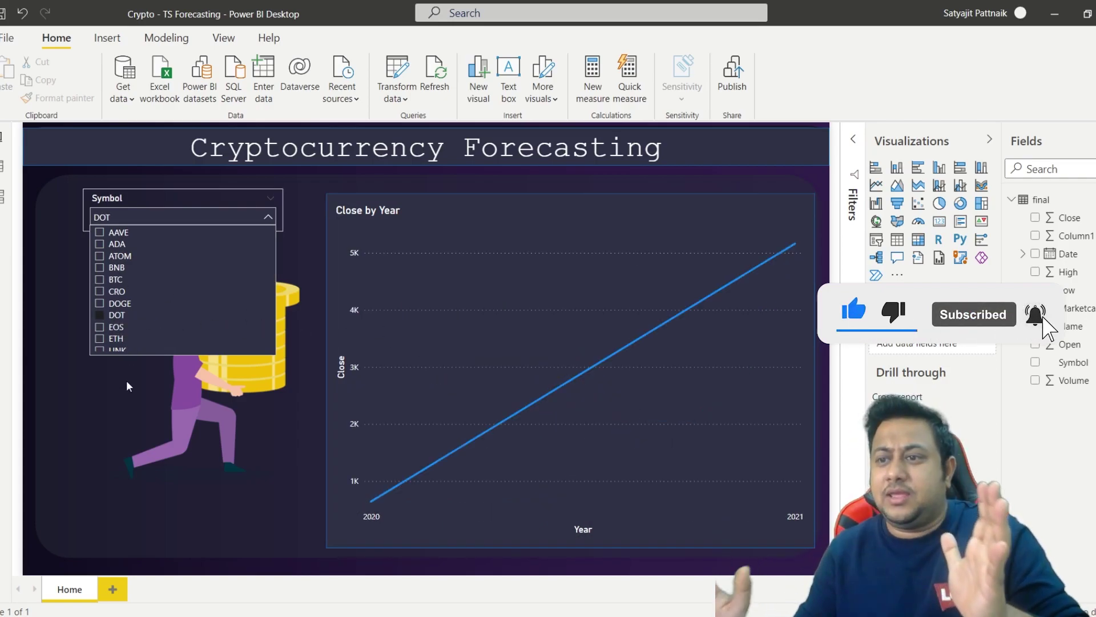
left_click(116, 267)
left_click(131, 404)
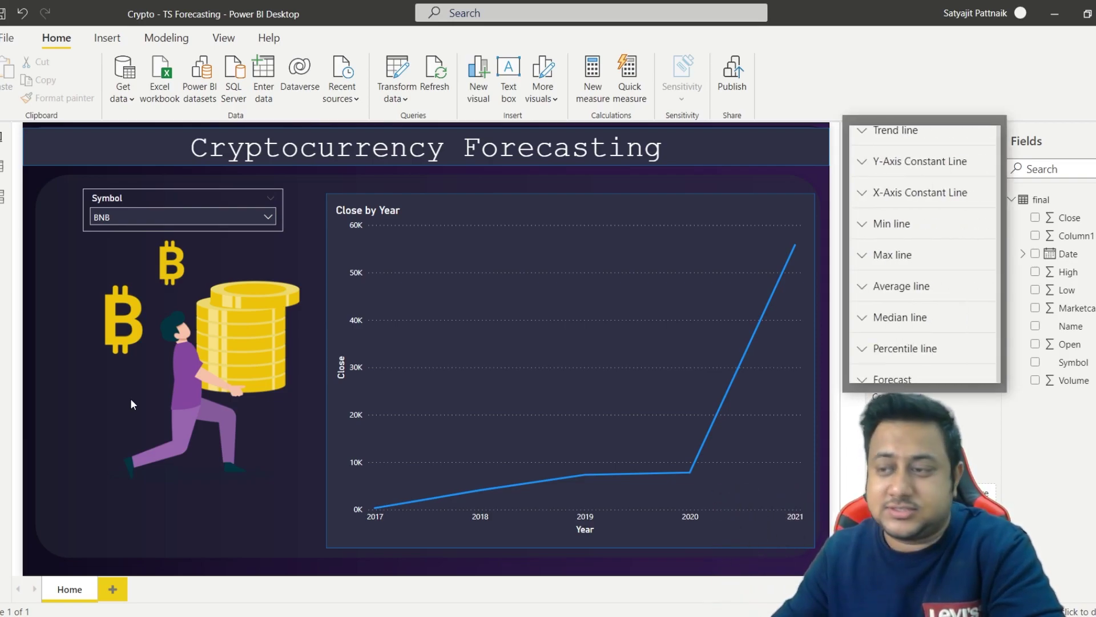
Add a forecast to the Close by Year chart from the Analytics pane.
left_click(477, 347)
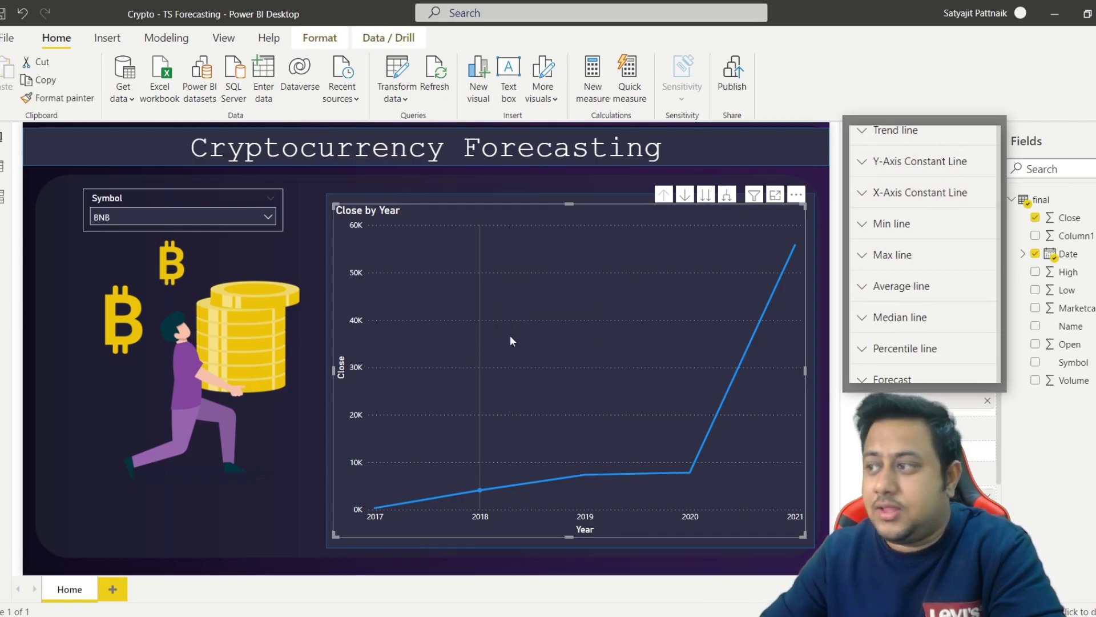
scroll(934, 225, "down", 1)
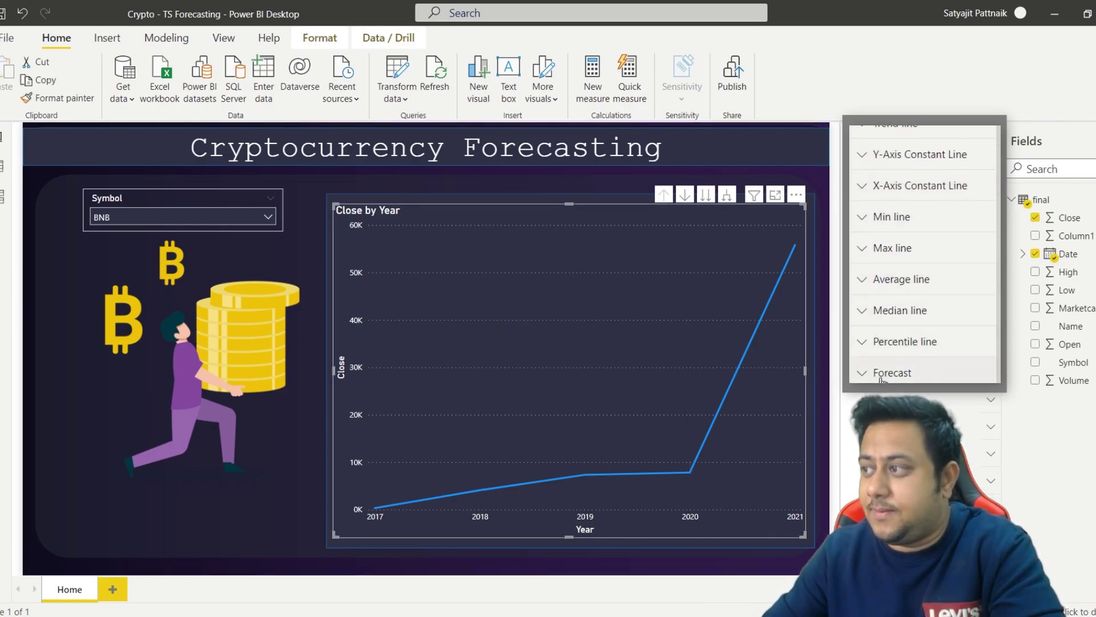
left_click(863, 377)
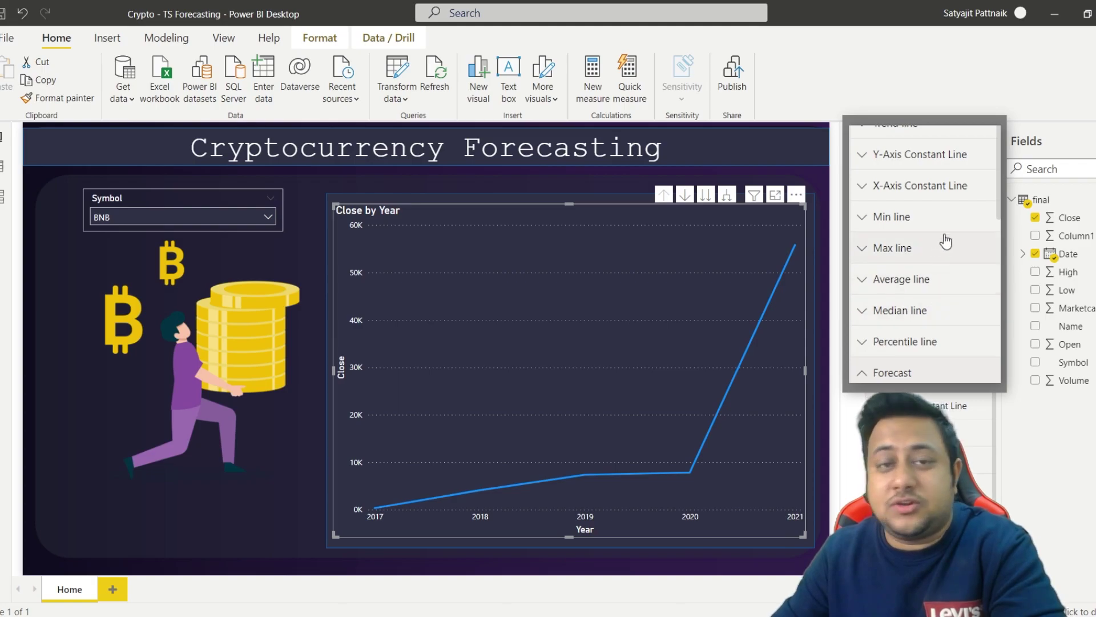
scroll(944, 240, "down", 5)
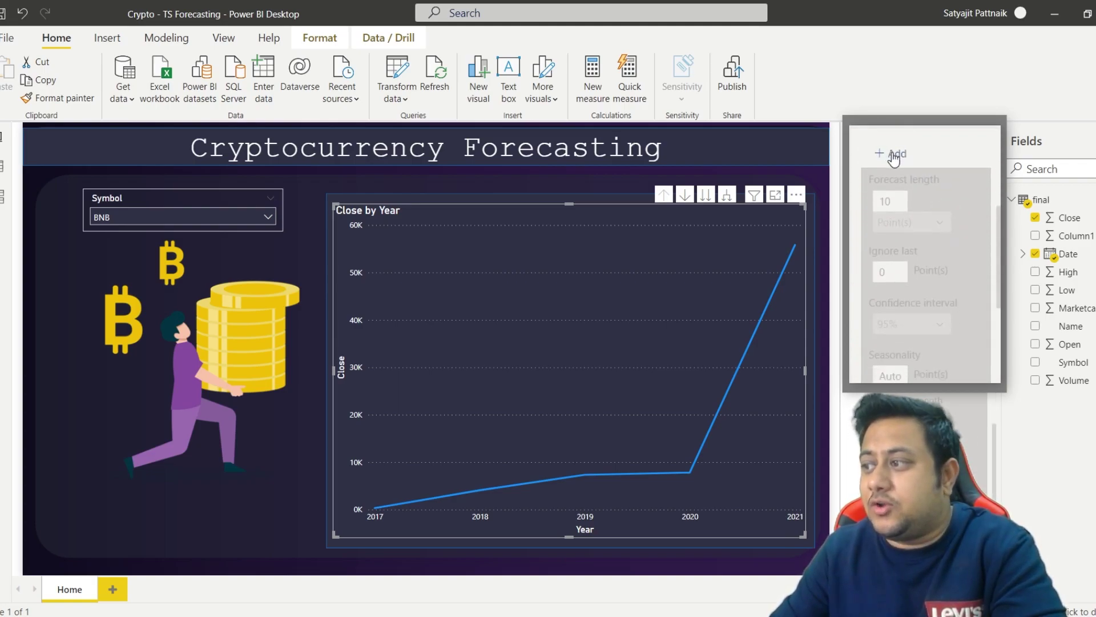
scroll(970, 228, "up", 2)
left_click(890, 208)
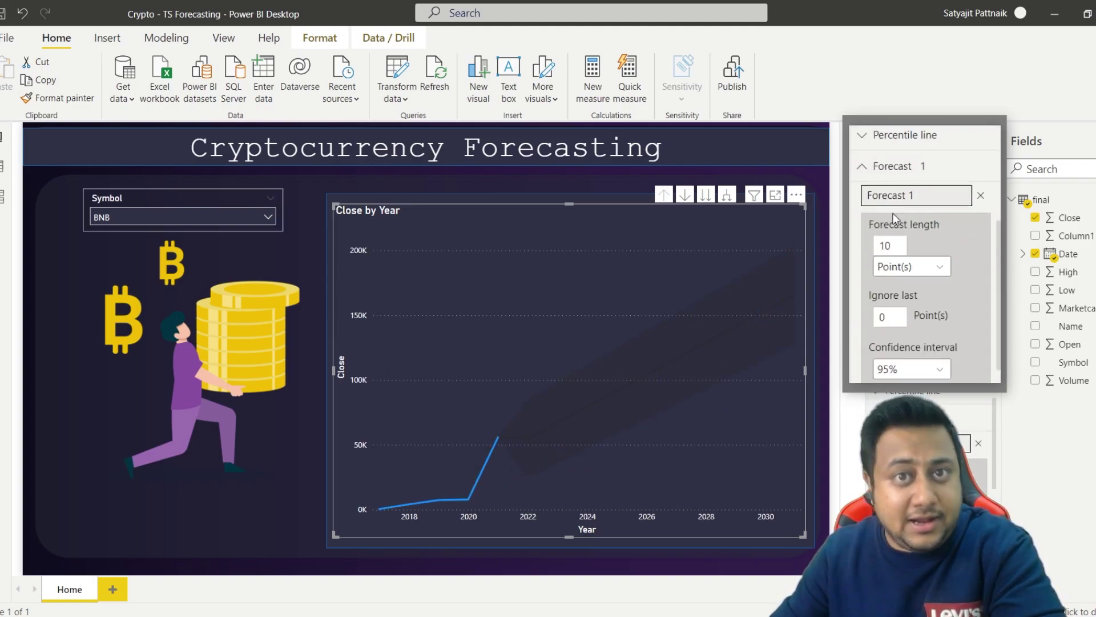
Set the forecast length to 2 points at 95% confidence and apply it.
left_click(894, 245)
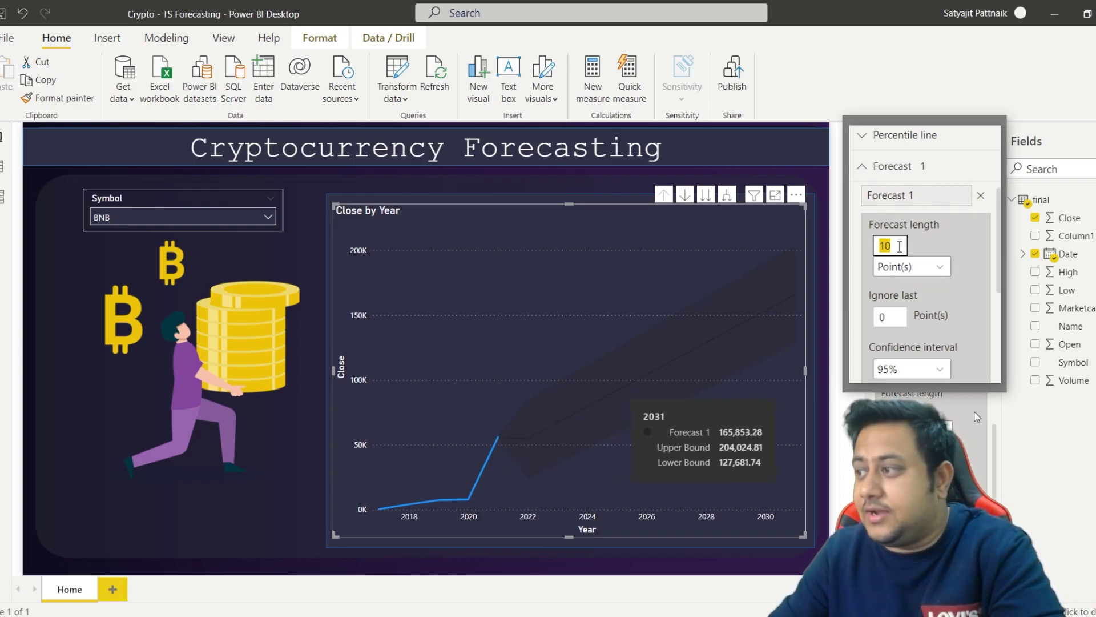
scroll(980, 441, "down", 3)
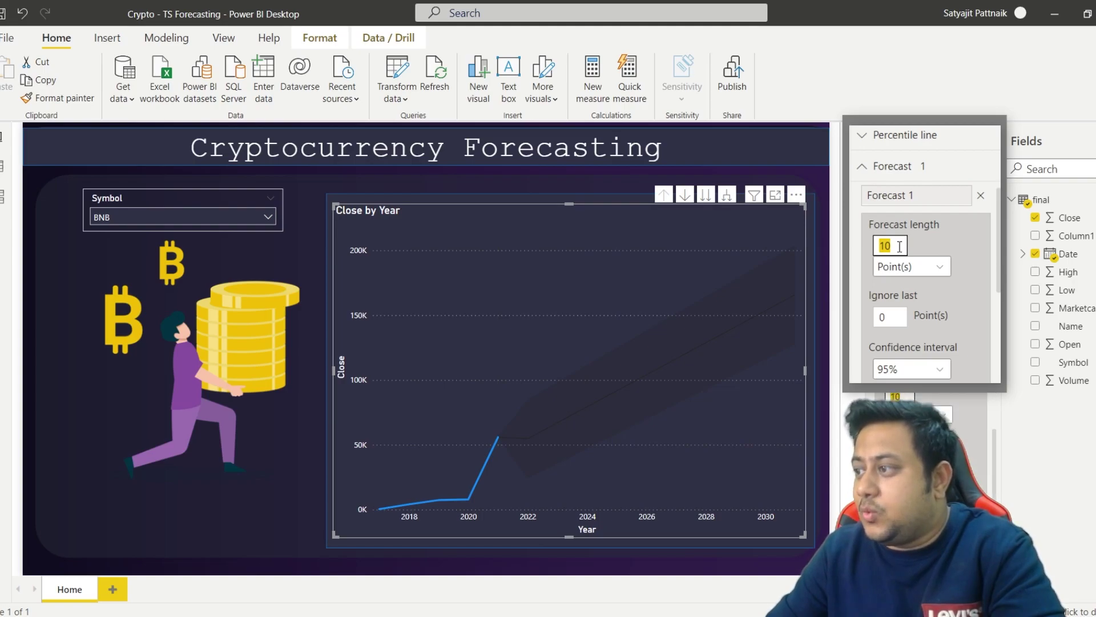
type("2")
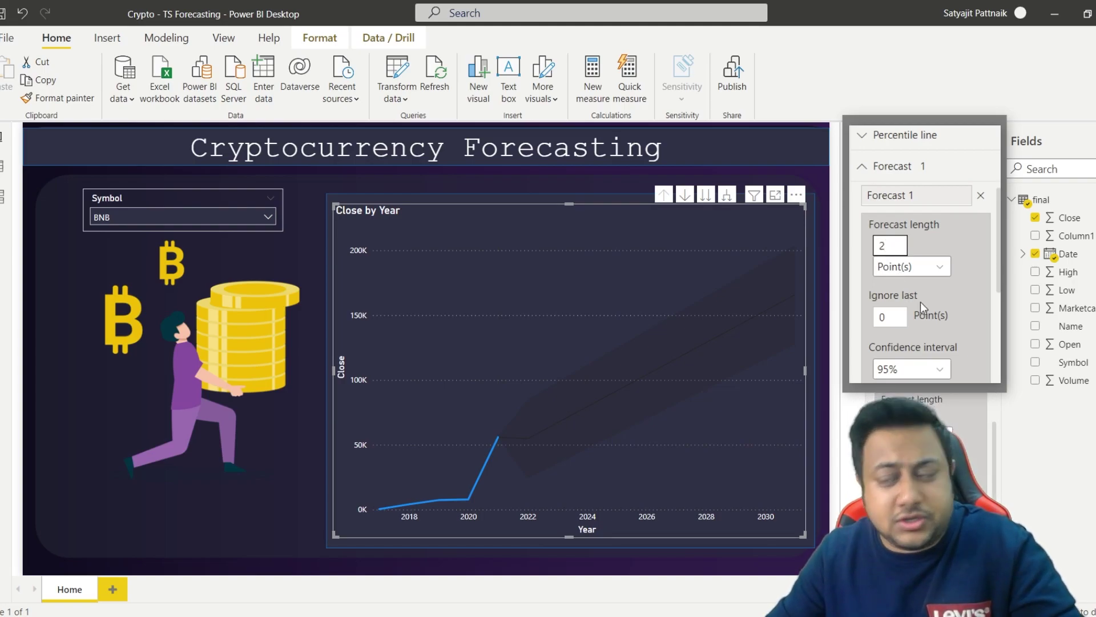
scroll(922, 307, "down", 2)
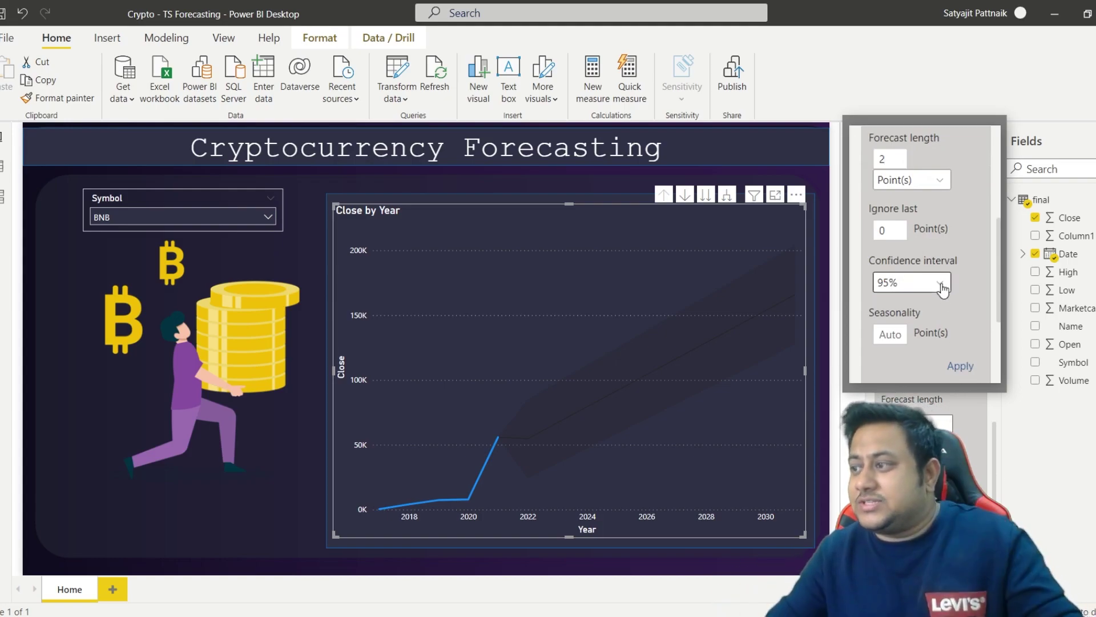
left_click(911, 282)
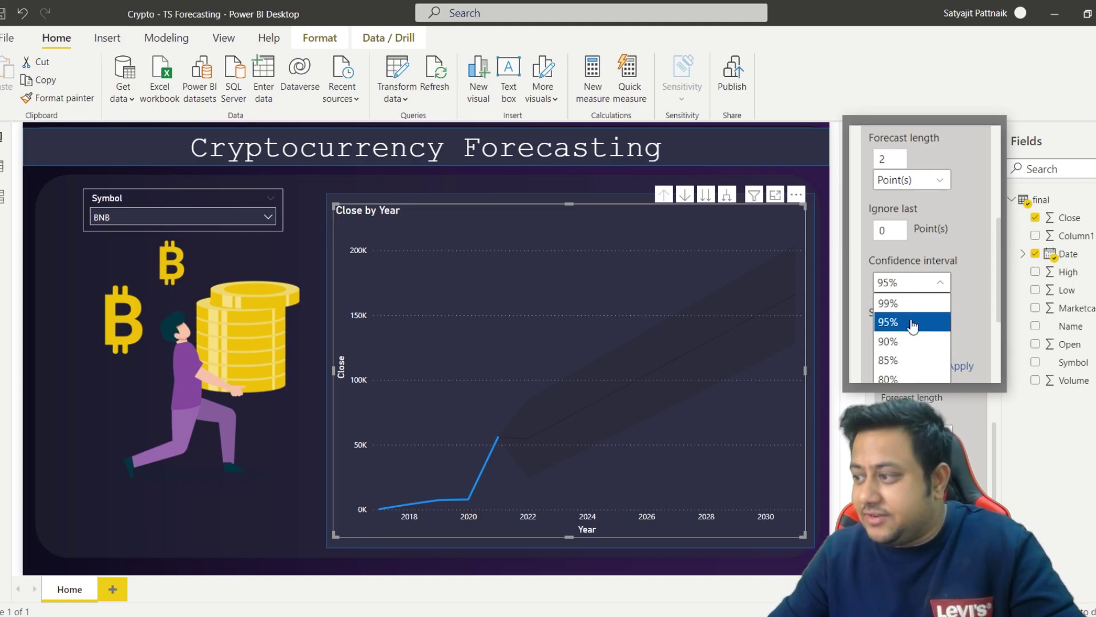
left_click(910, 320)
left_click(959, 366)
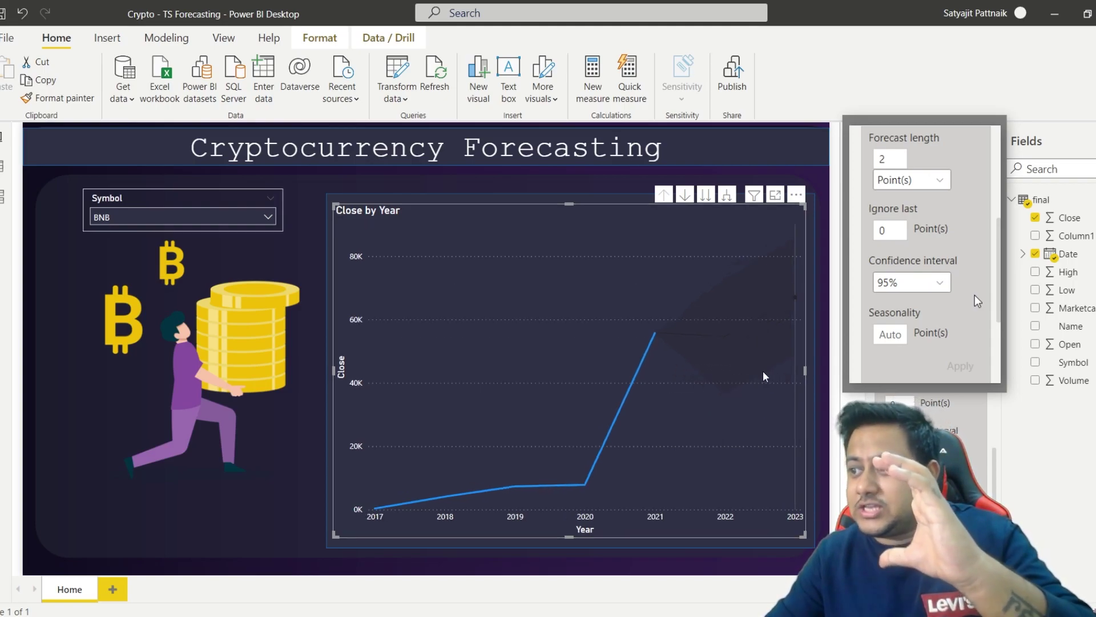
mouse_move(735, 297)
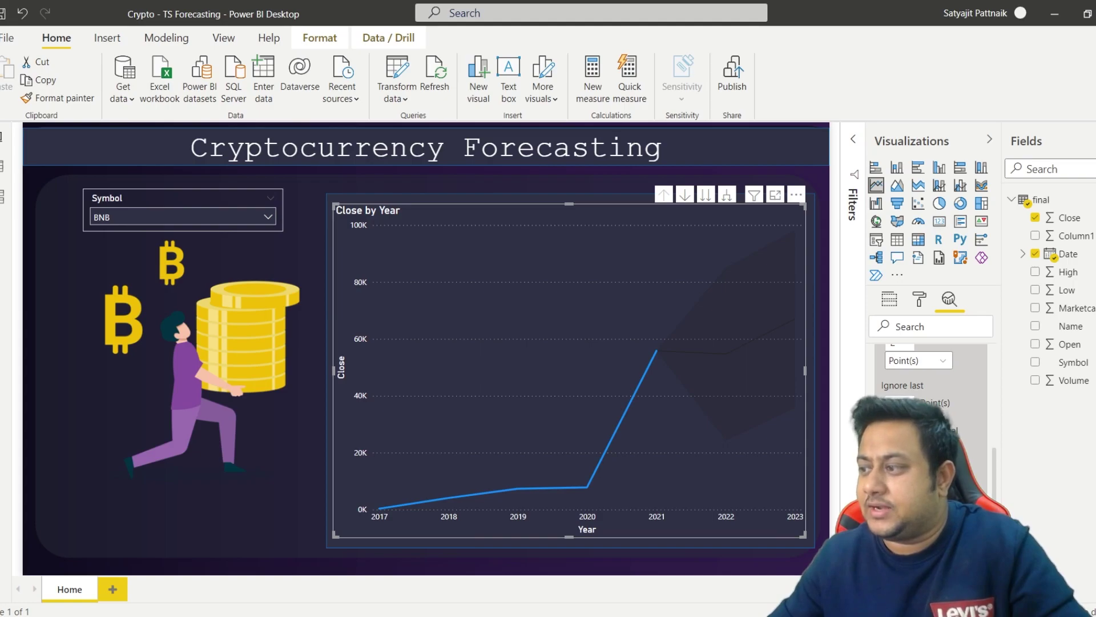
Preview the chart for ATOM, BNB, DOGE and DOT in the Symbol slicer.
left_click(183, 217)
left_click(117, 256)
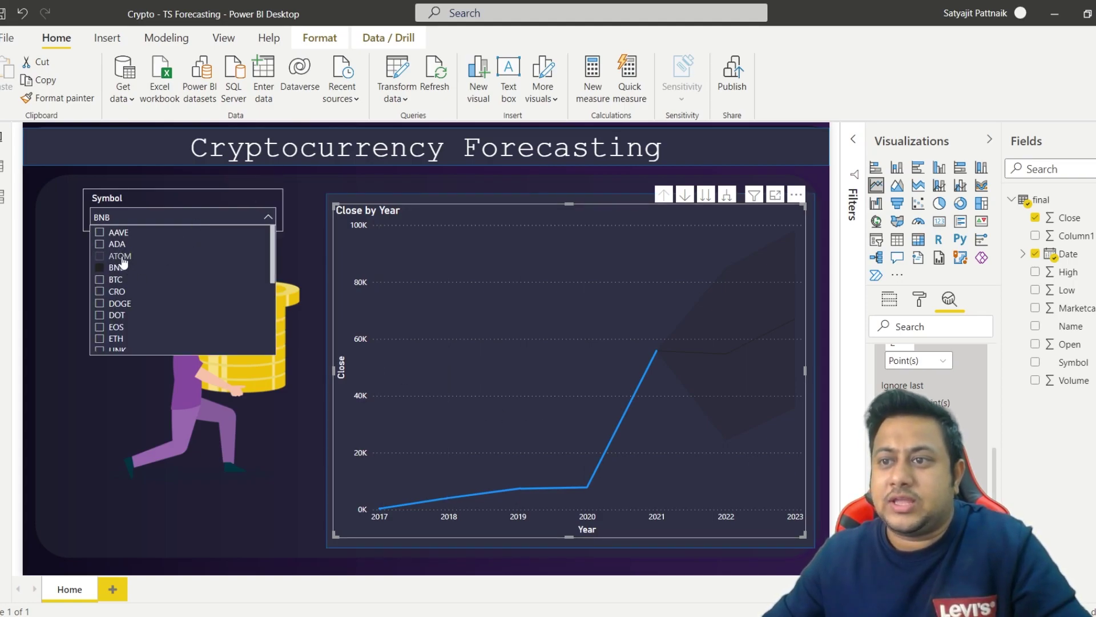
left_click(116, 268)
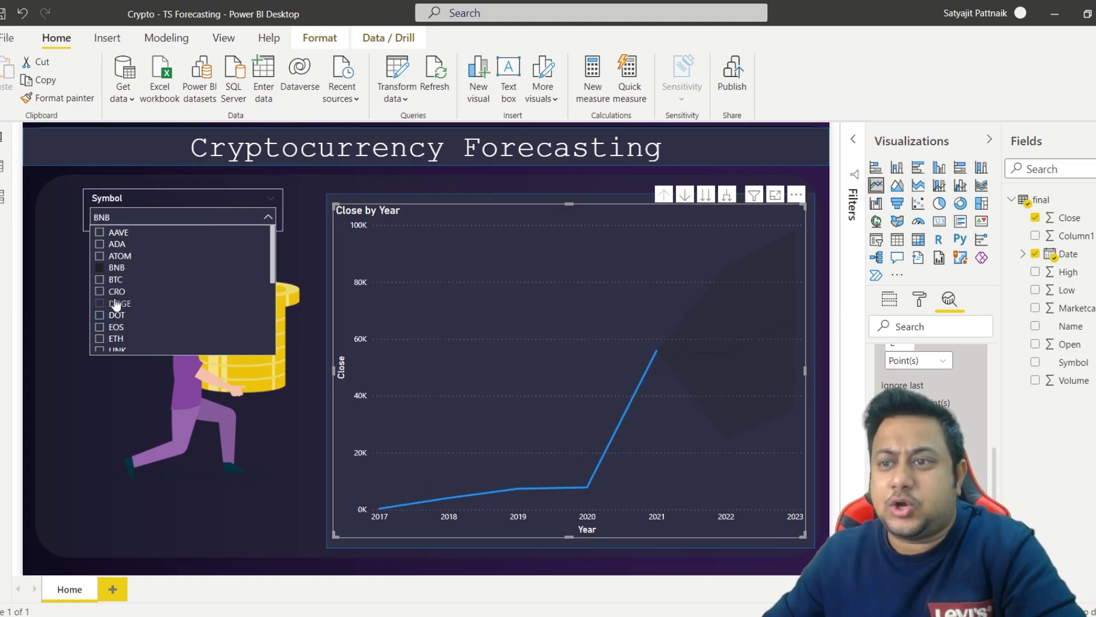
left_click(117, 303)
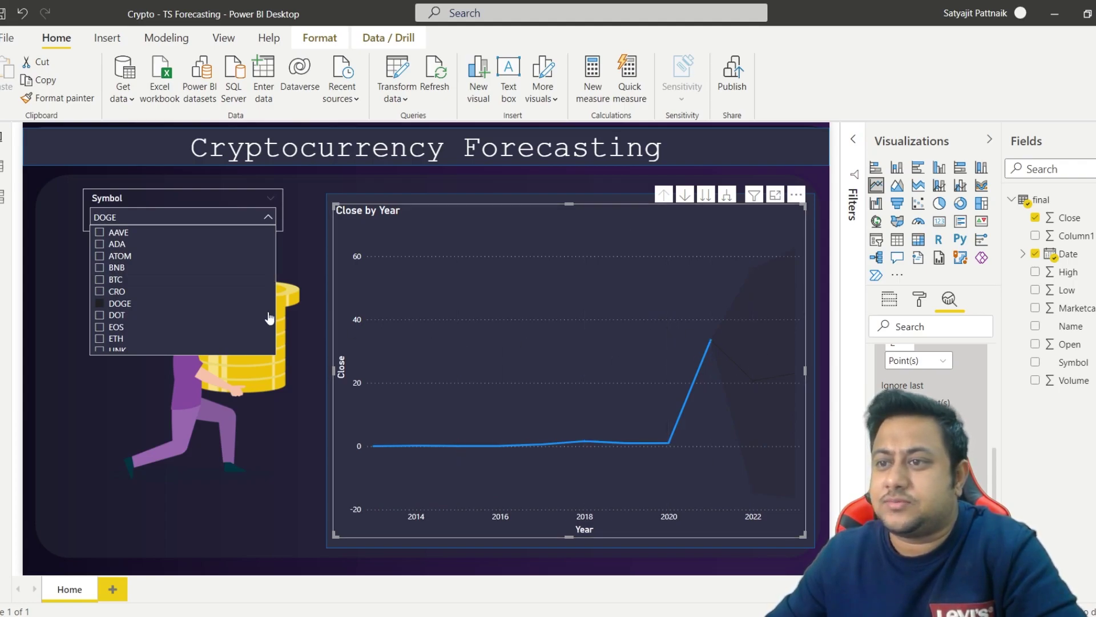
left_click(116, 314)
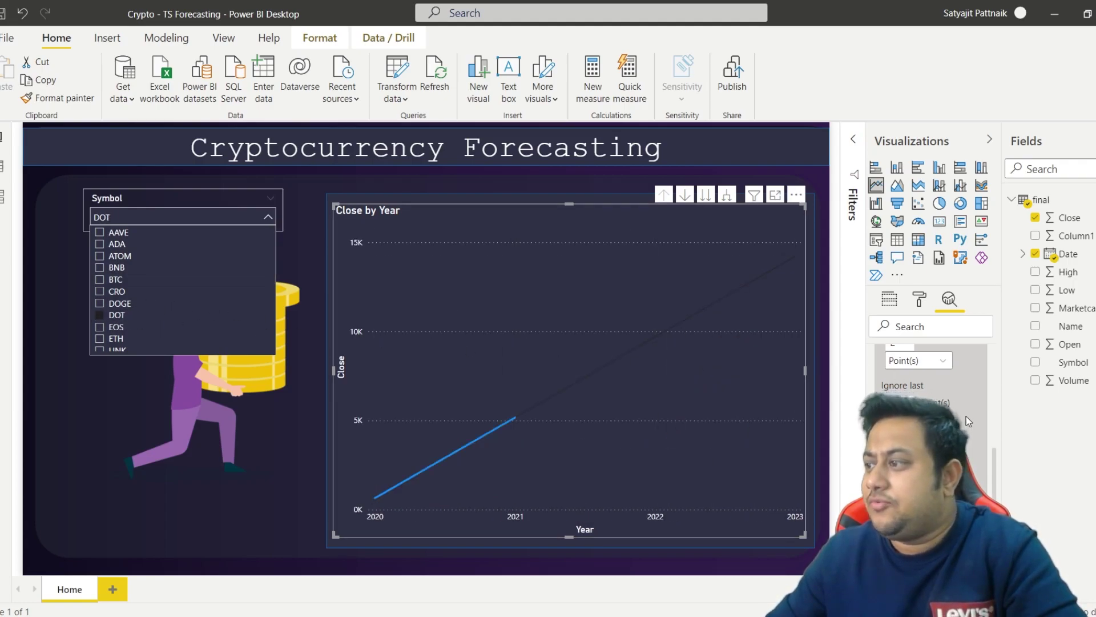
Set the forecast colour to white.
scroll(930, 371, "up", 1)
left_click(914, 496)
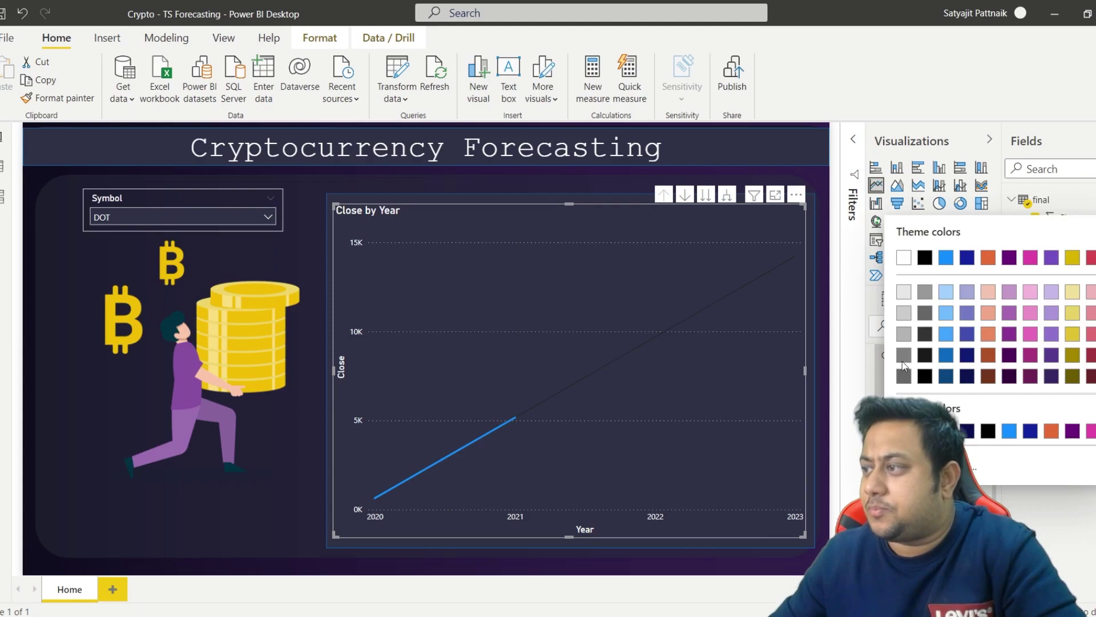
left_click(904, 261)
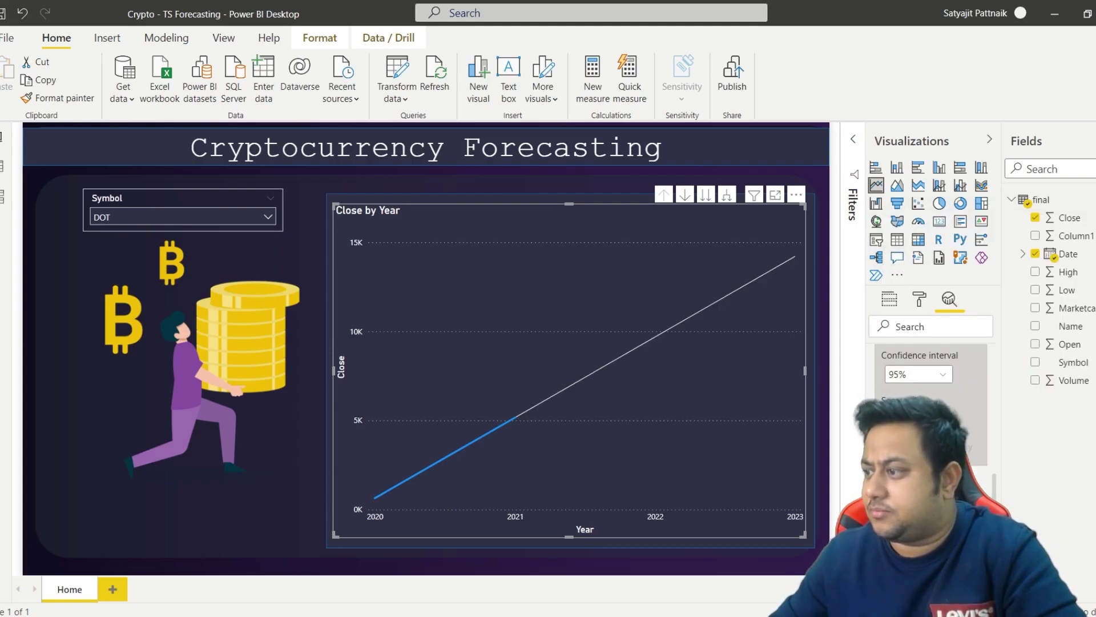
scroll(931, 399, "down", 2)
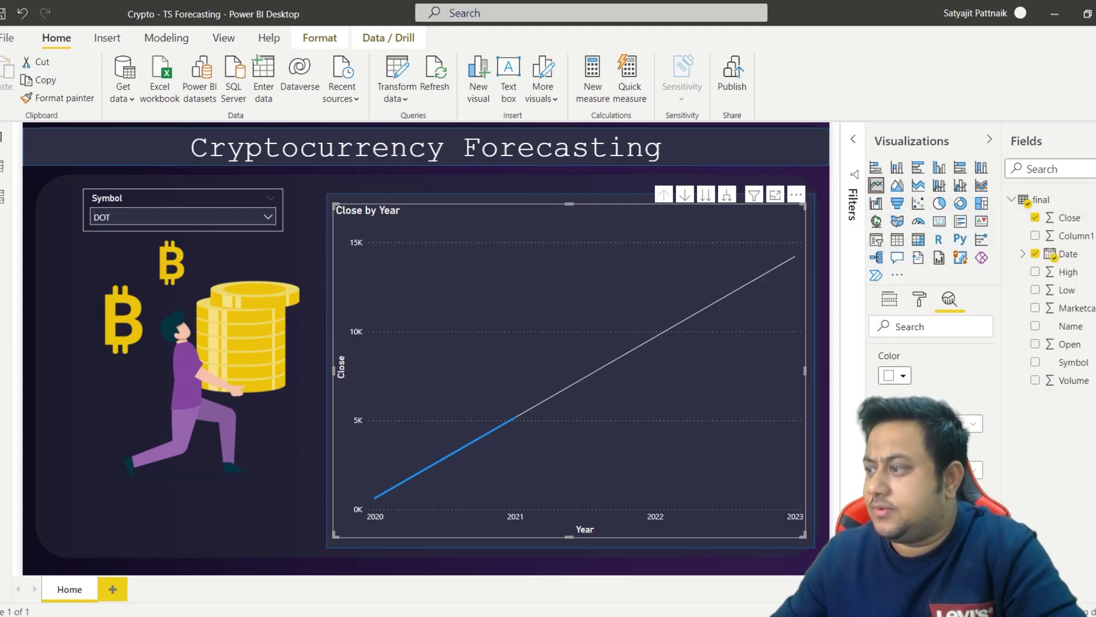
Step through BTC, DOGE, LTC, UNI and WBTC forecasts, ending on XEM.
left_click(197, 218)
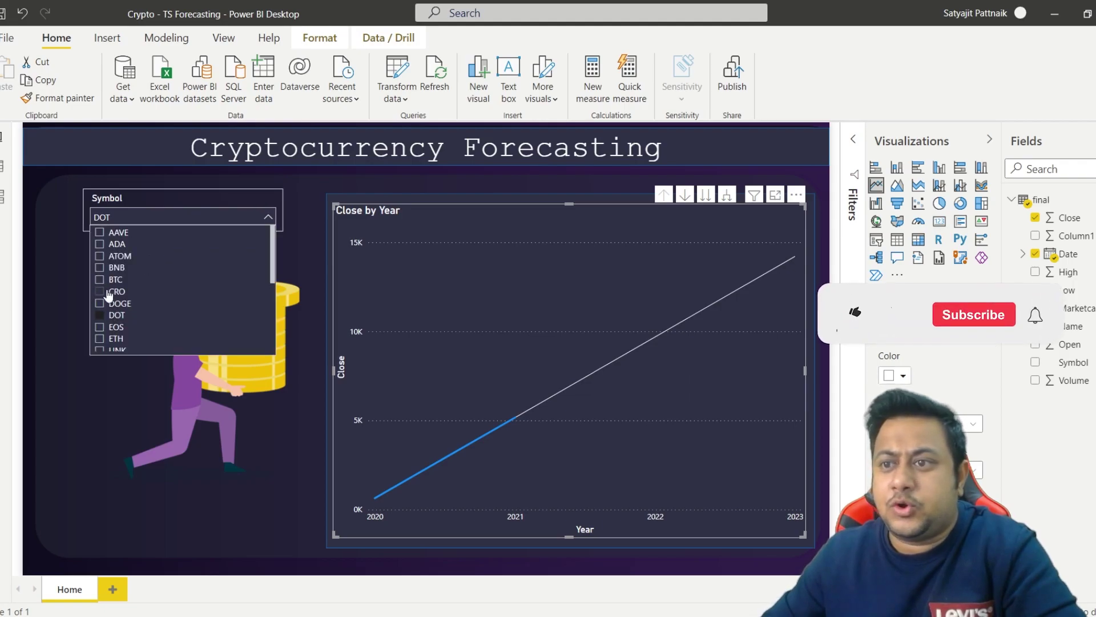
left_click(112, 280)
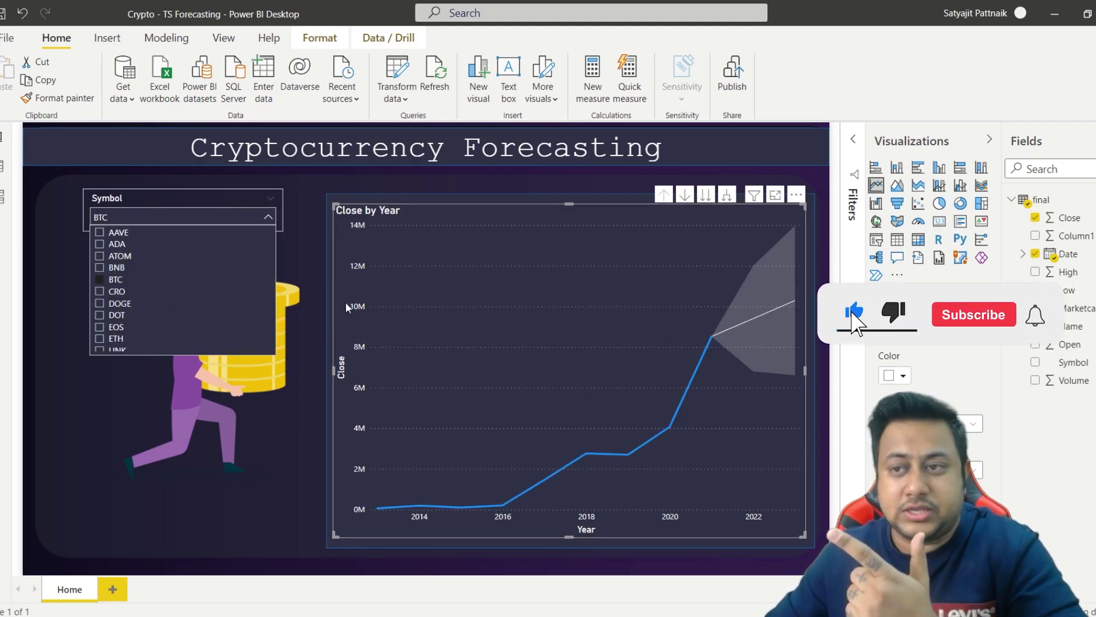
left_click(131, 303)
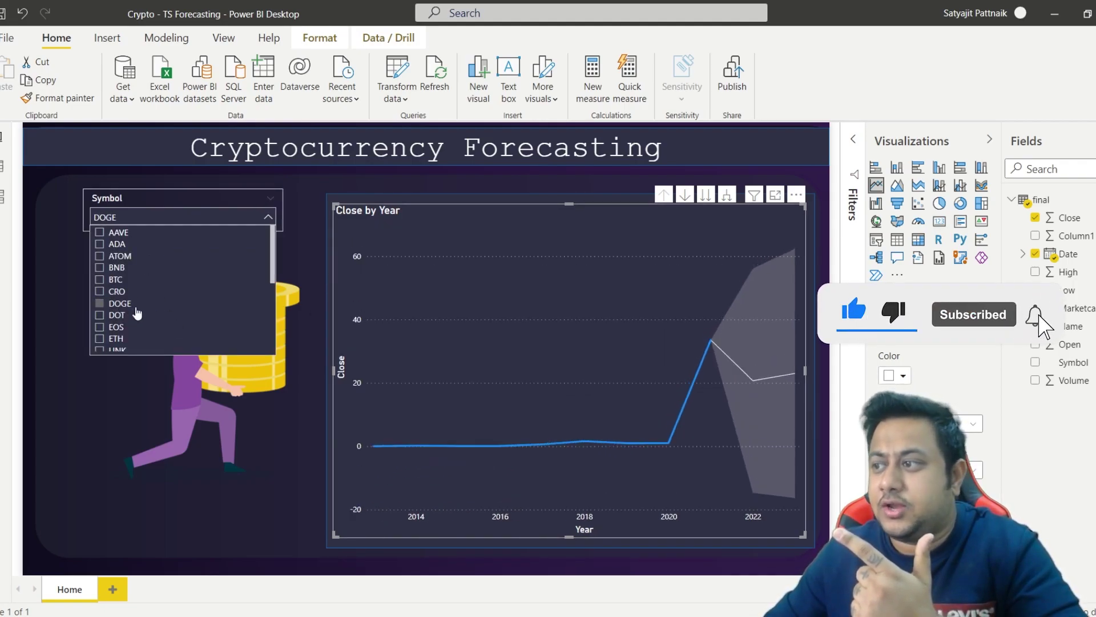
scroll(169, 315, "down", 2)
left_click(117, 301)
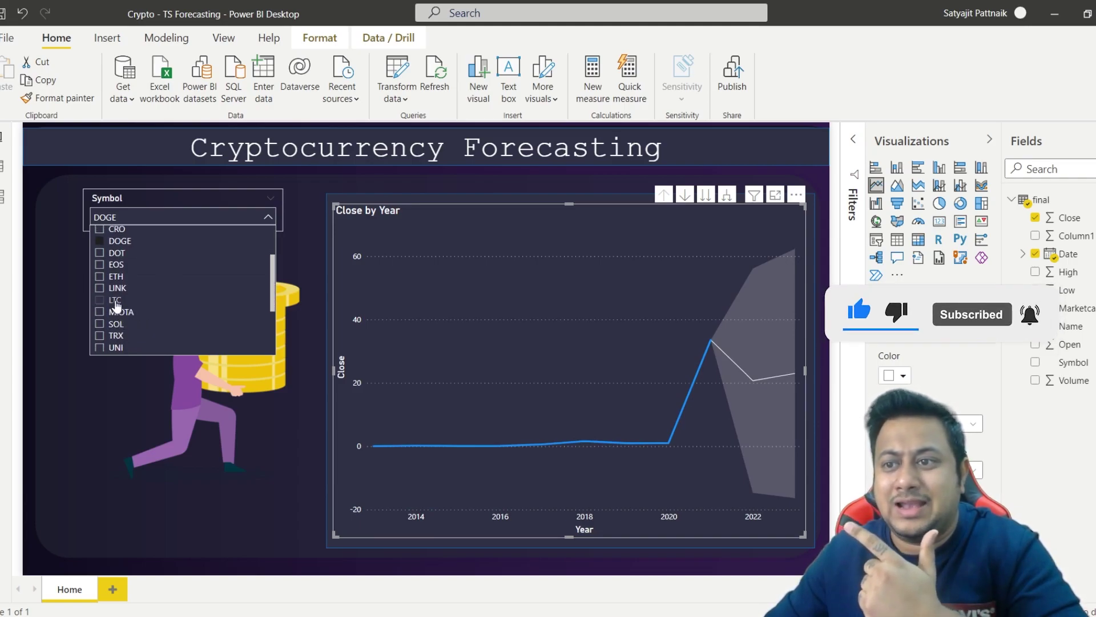
left_click(116, 347)
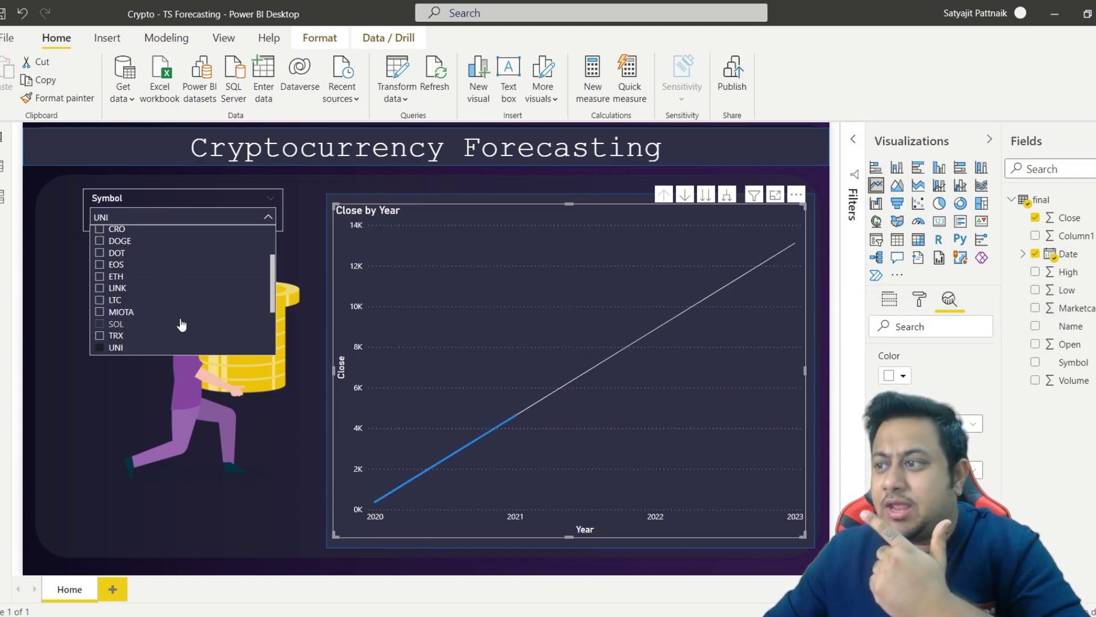
scroll(137, 332, "down", 2)
left_click(120, 321)
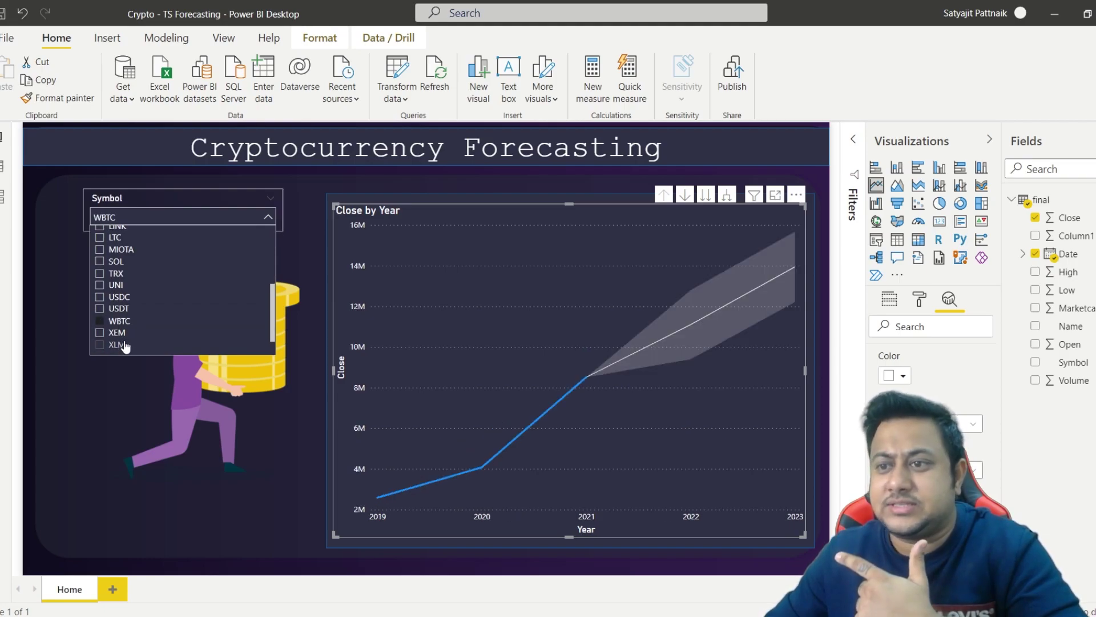
left_click(117, 332)
left_click(145, 412)
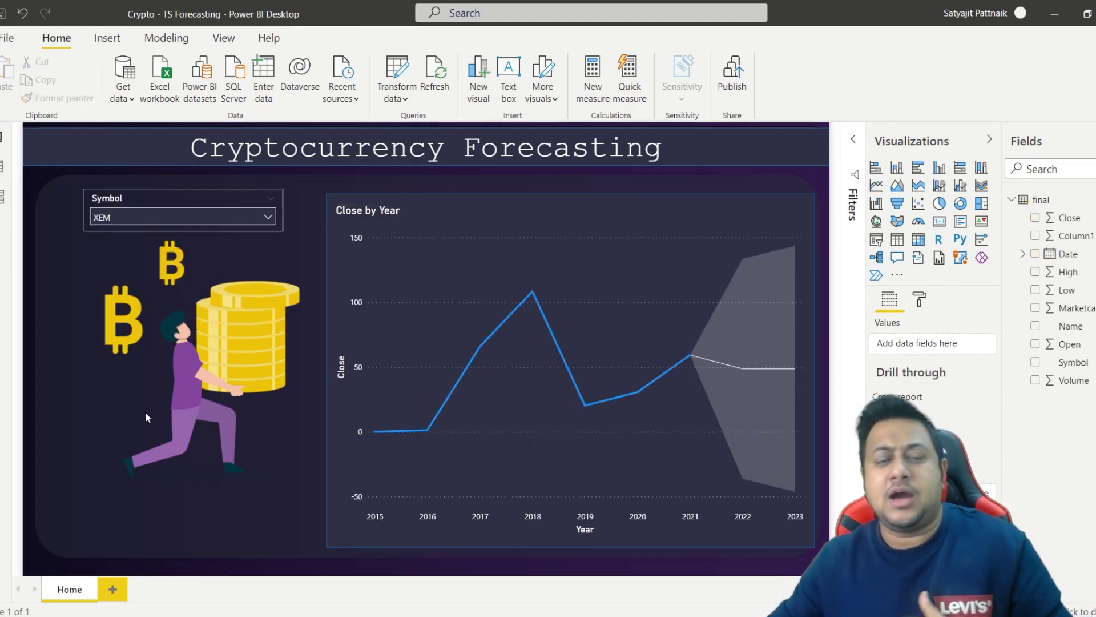
Publish the report to the Power BI service.
left_click(736, 83)
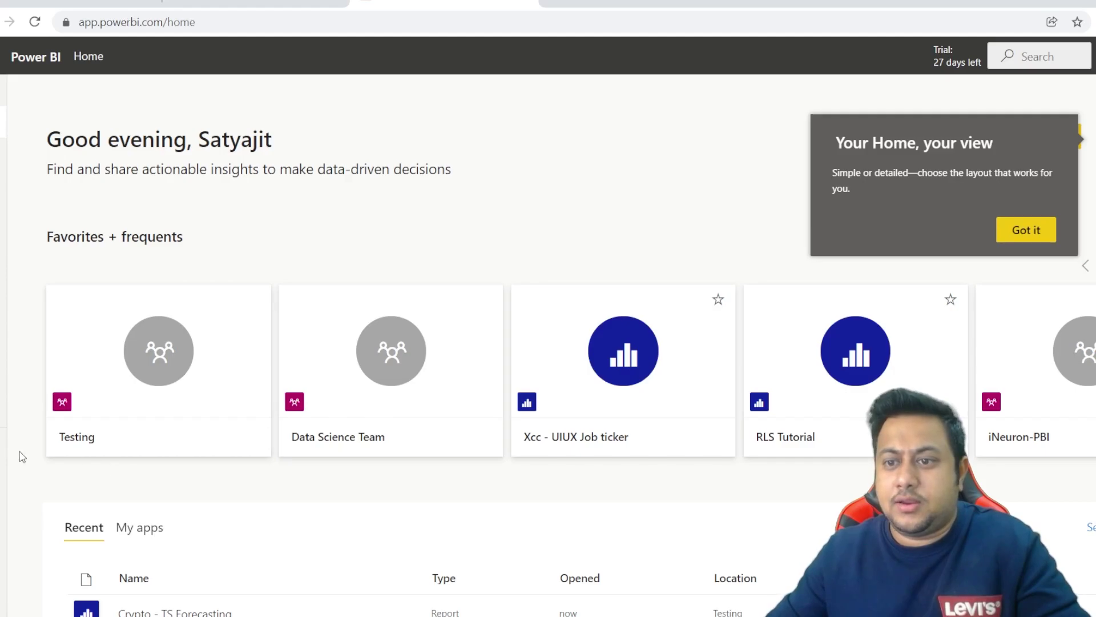
Open the Crypto - TS Forecasting report from the Testing workspace in full screen.
left_click(22, 457)
left_click(80, 475)
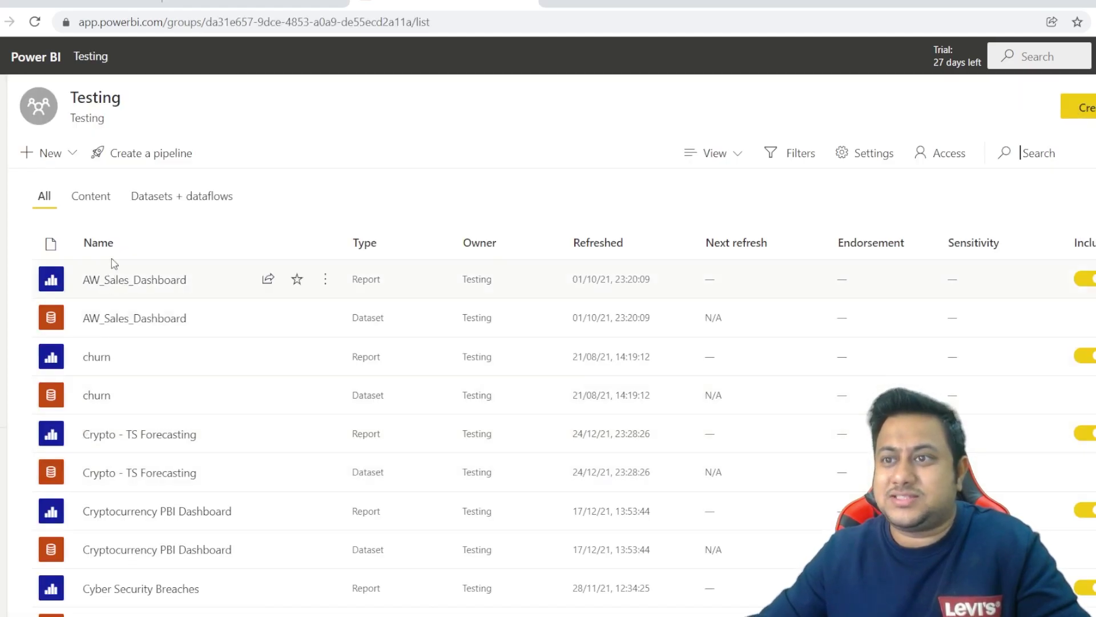
scroll(106, 289, "down", 3)
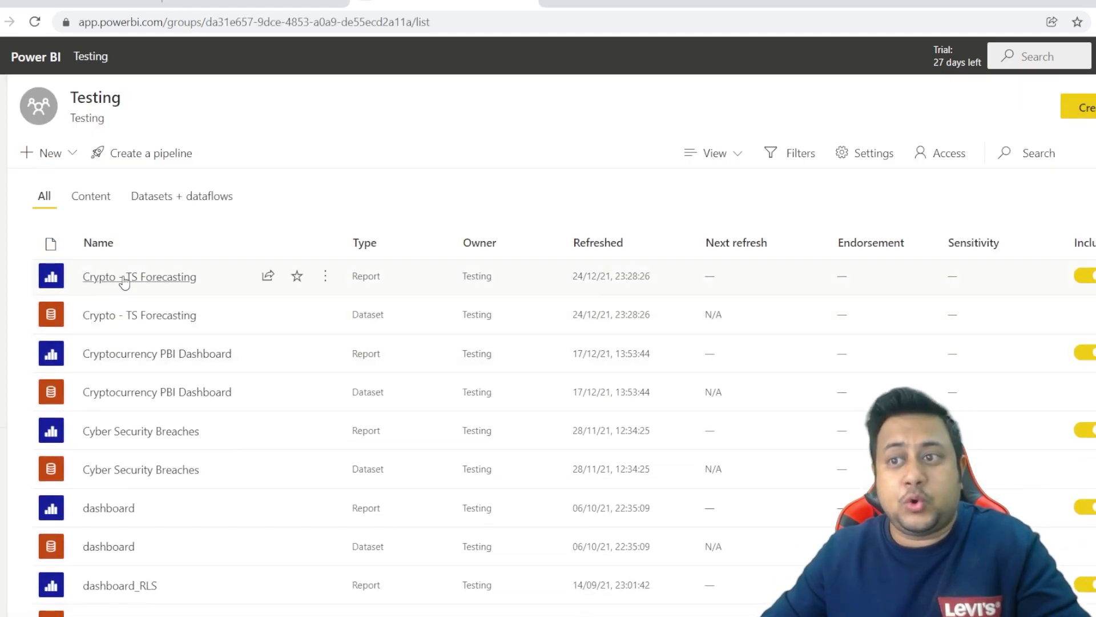
left_click(124, 278)
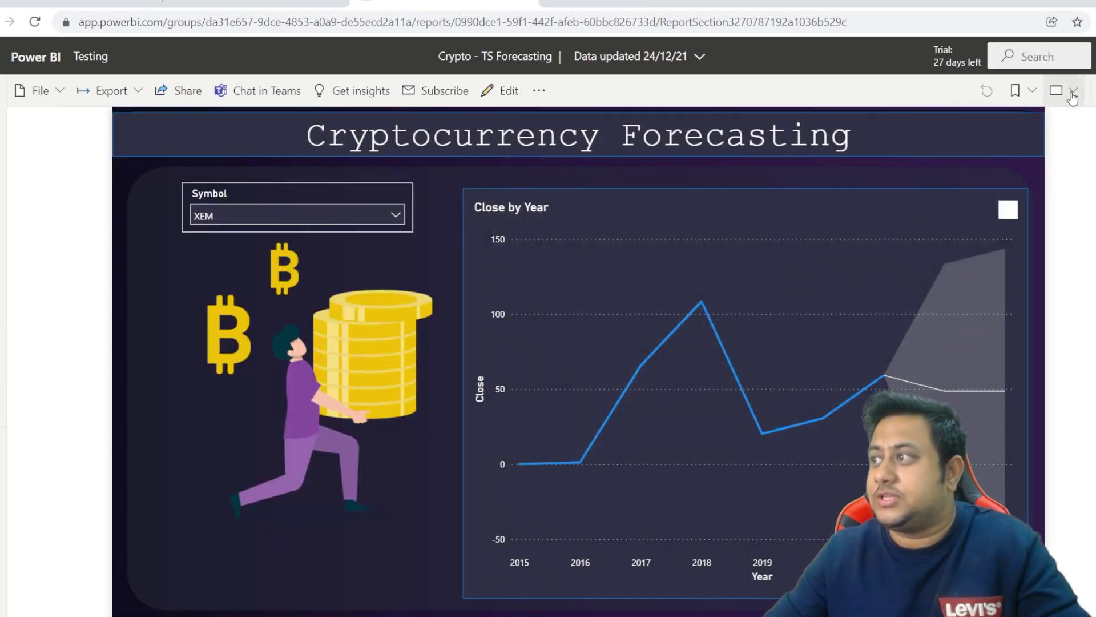
left_click(1073, 91)
left_click(1022, 122)
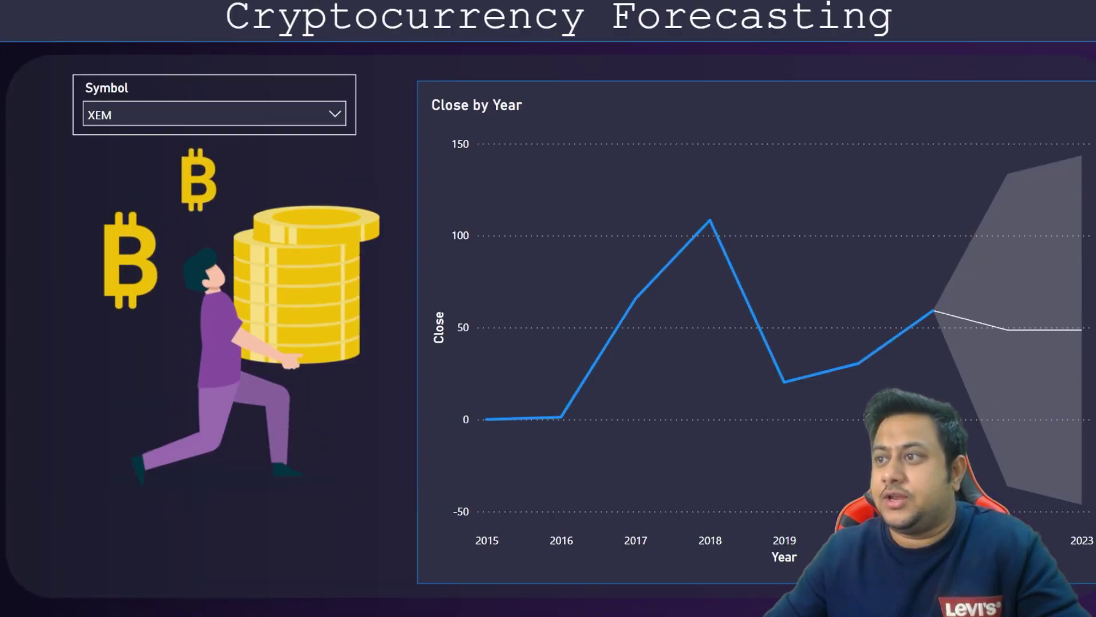
Cycle the Symbol slicer through BNB, BTC, CRO and DOGE, ending on DOT.
left_click(247, 117)
left_click(145, 187)
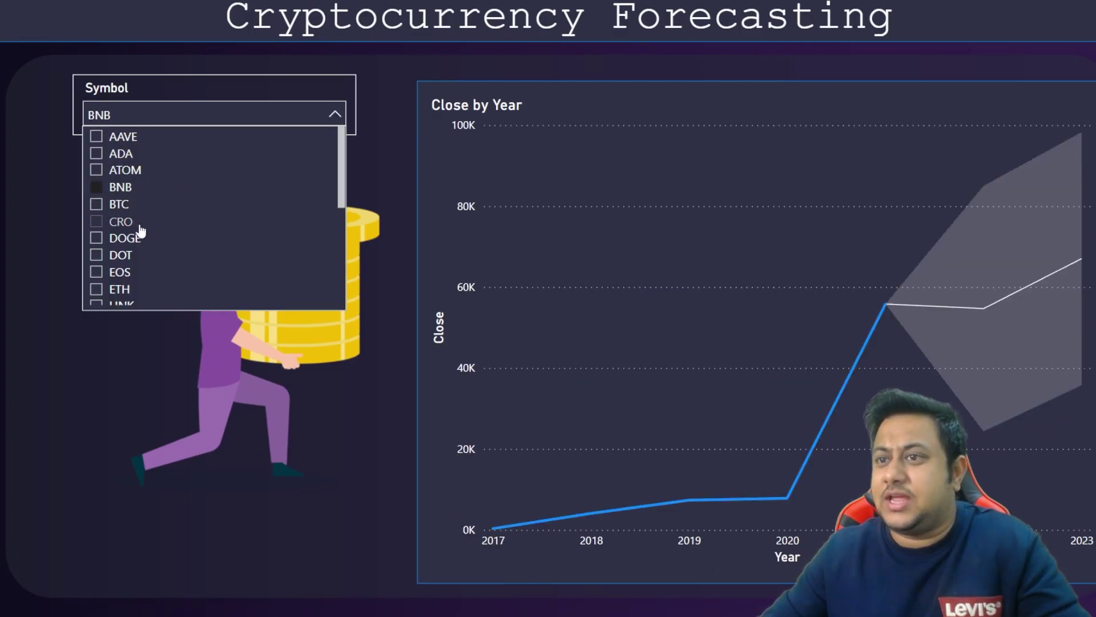
left_click(117, 205)
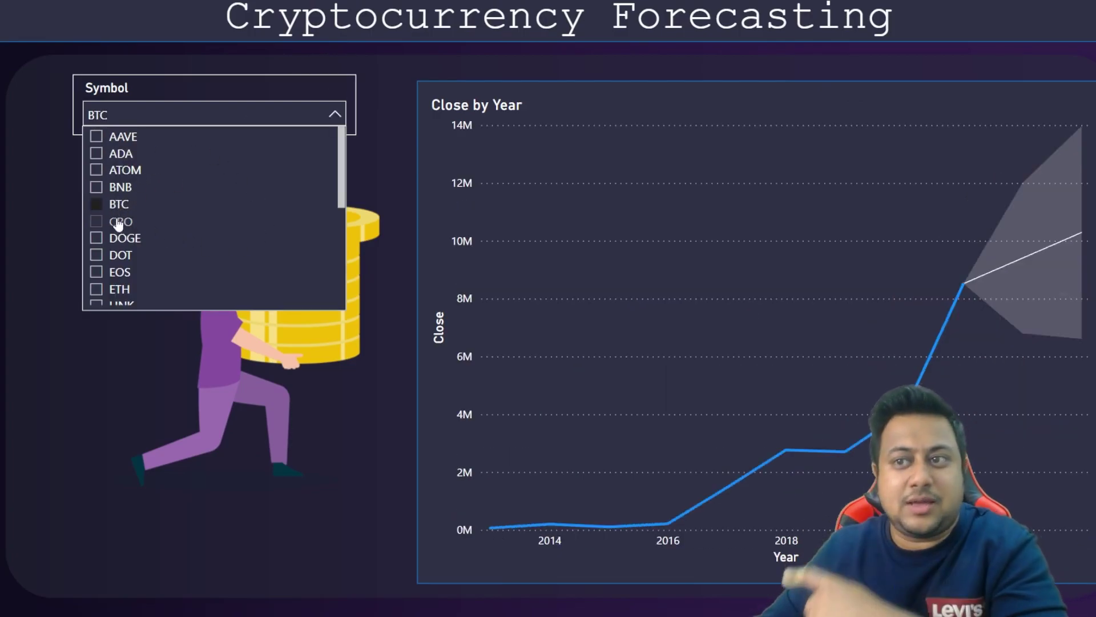
left_click(119, 222)
left_click(118, 238)
left_click(119, 255)
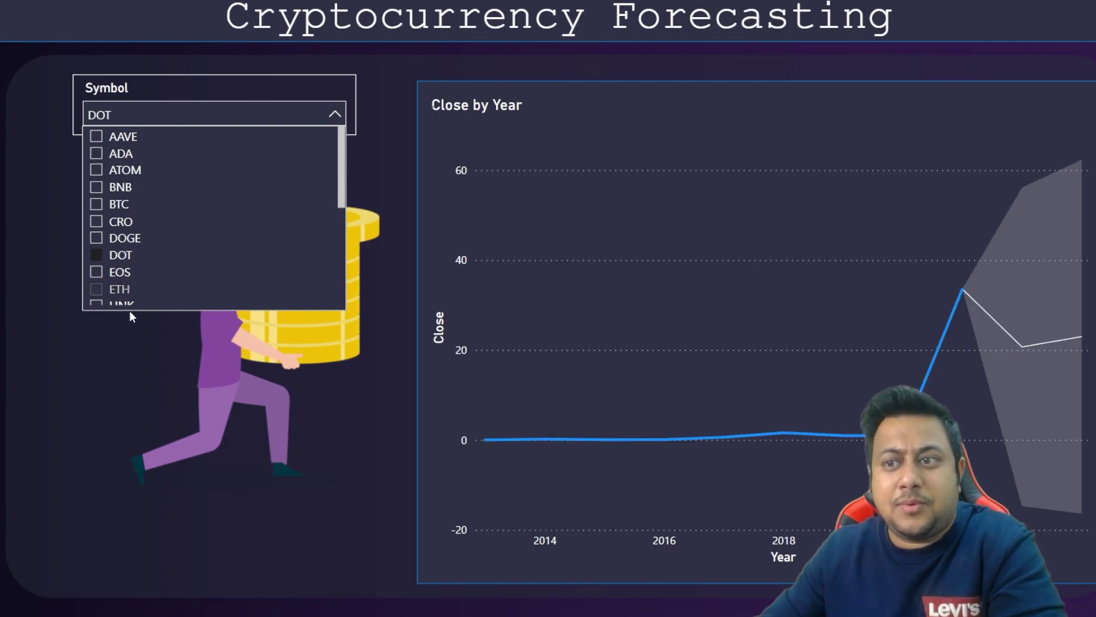
left_click(132, 343)
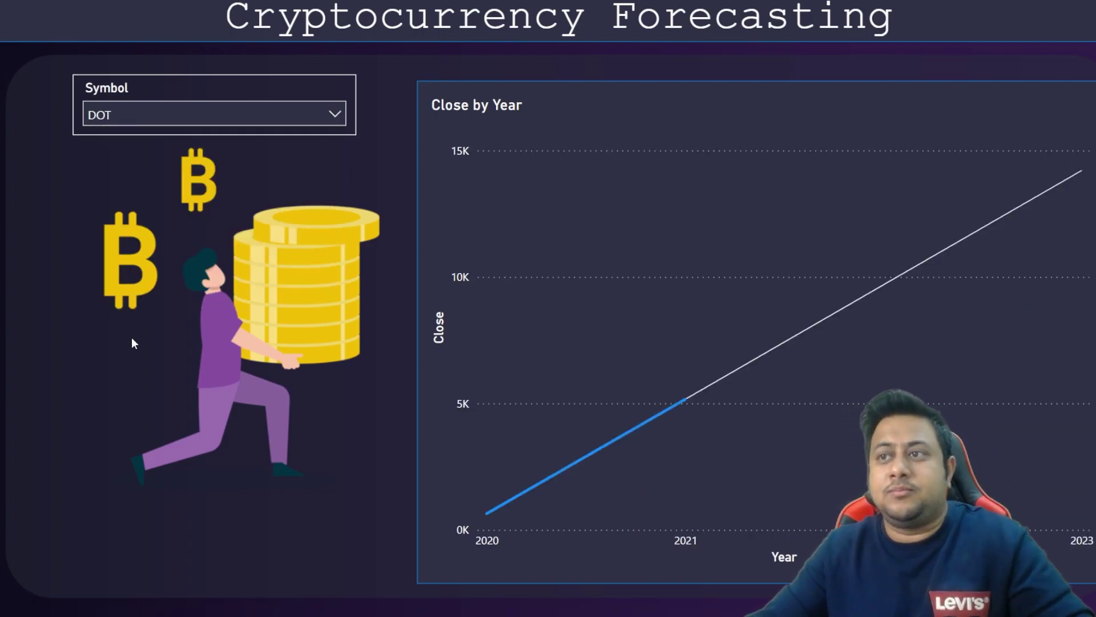